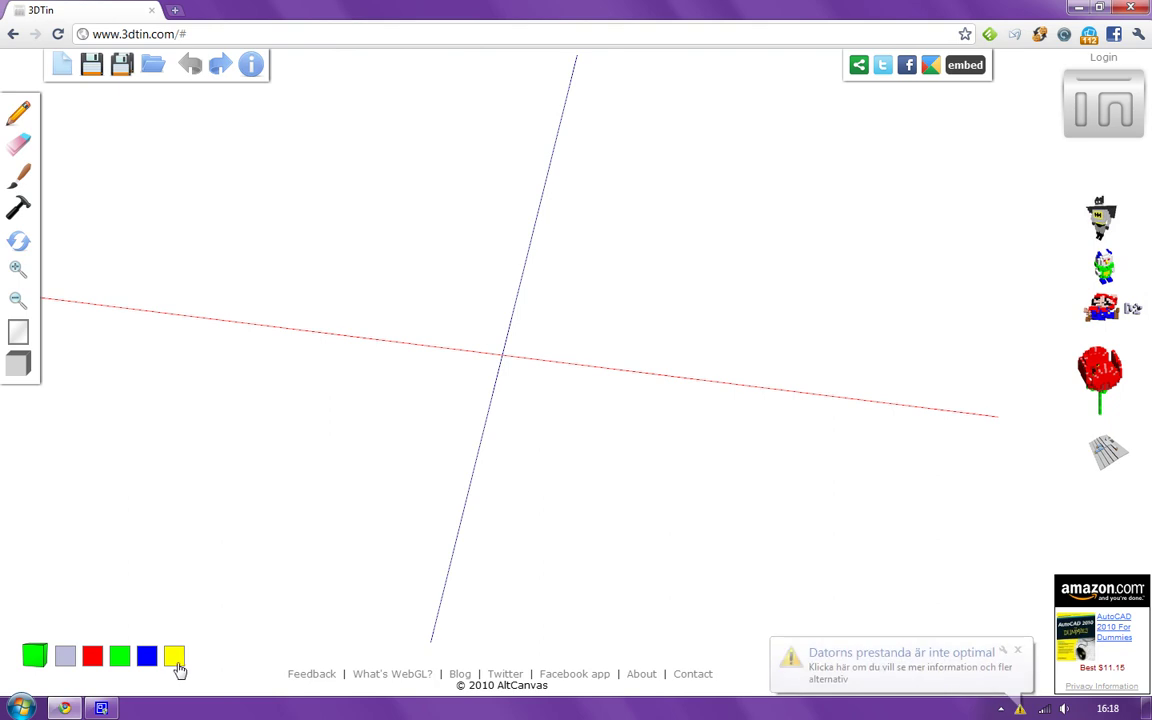
Dismiss the 'Datorns prestanda är inte optimal' performance notification over the 3DTin scene.
{"action": "left_click", "coordinate": [1017, 650]}
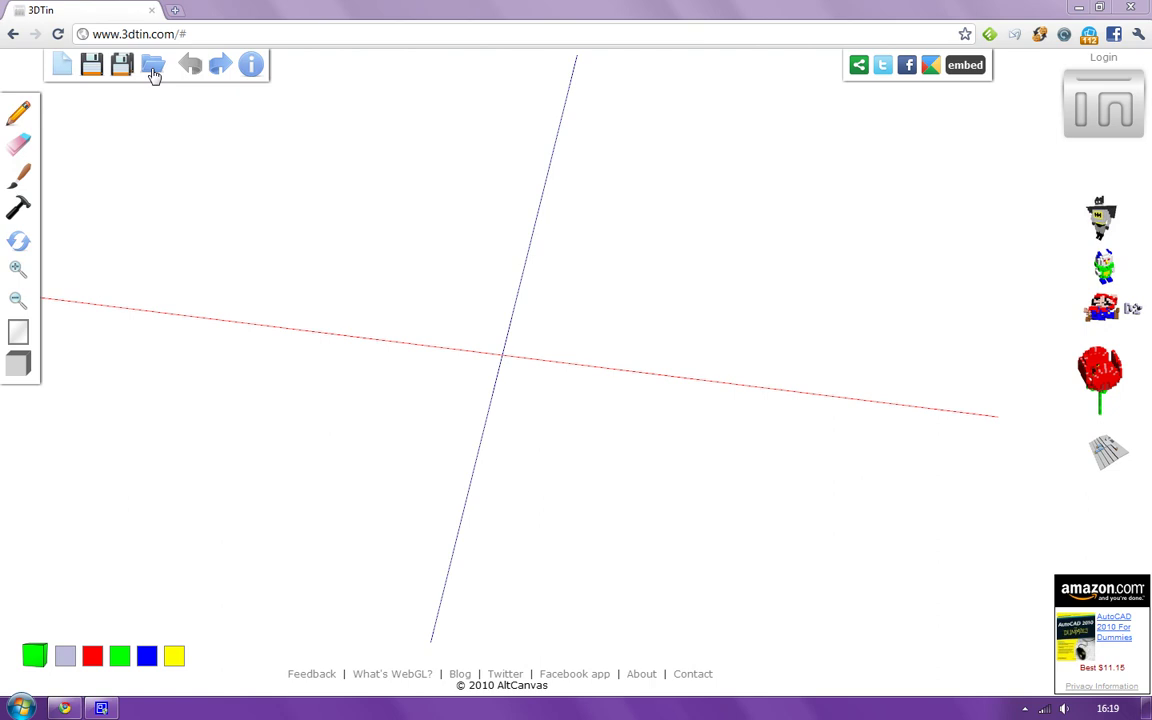
With the pencil tool, place a row of green cubes running right from the origin.
{"action": "left_click", "coordinate": [20, 113]}
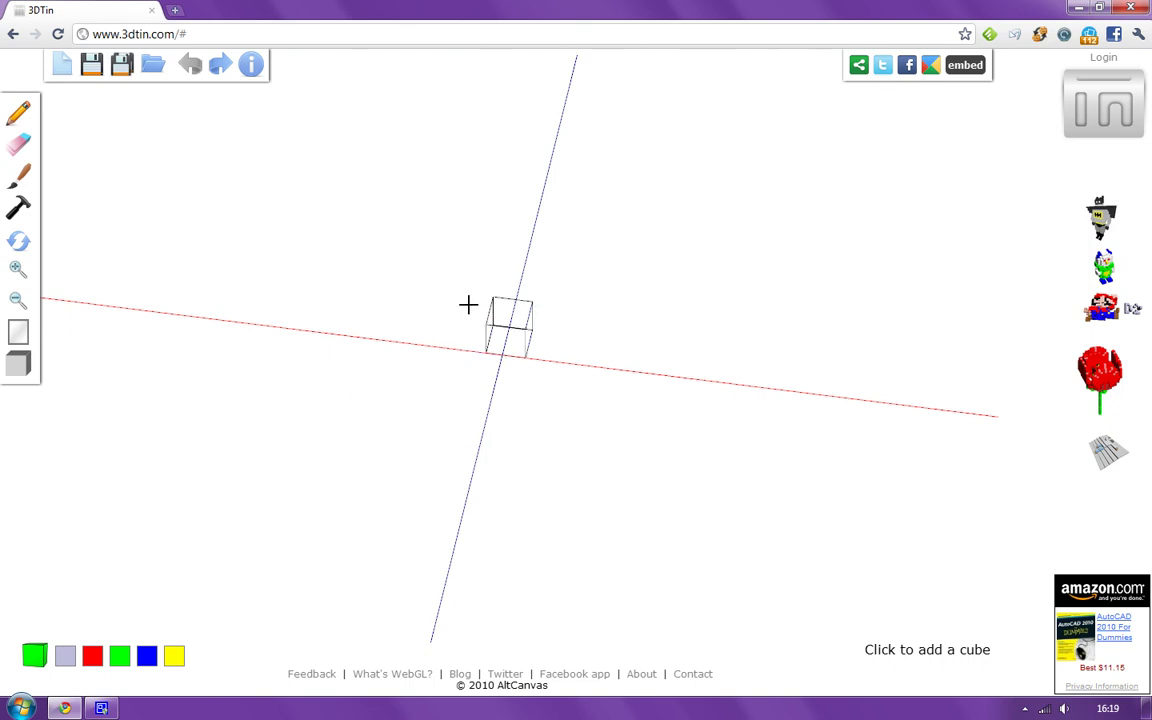
{"action": "left_click", "coordinate": [533, 314]}
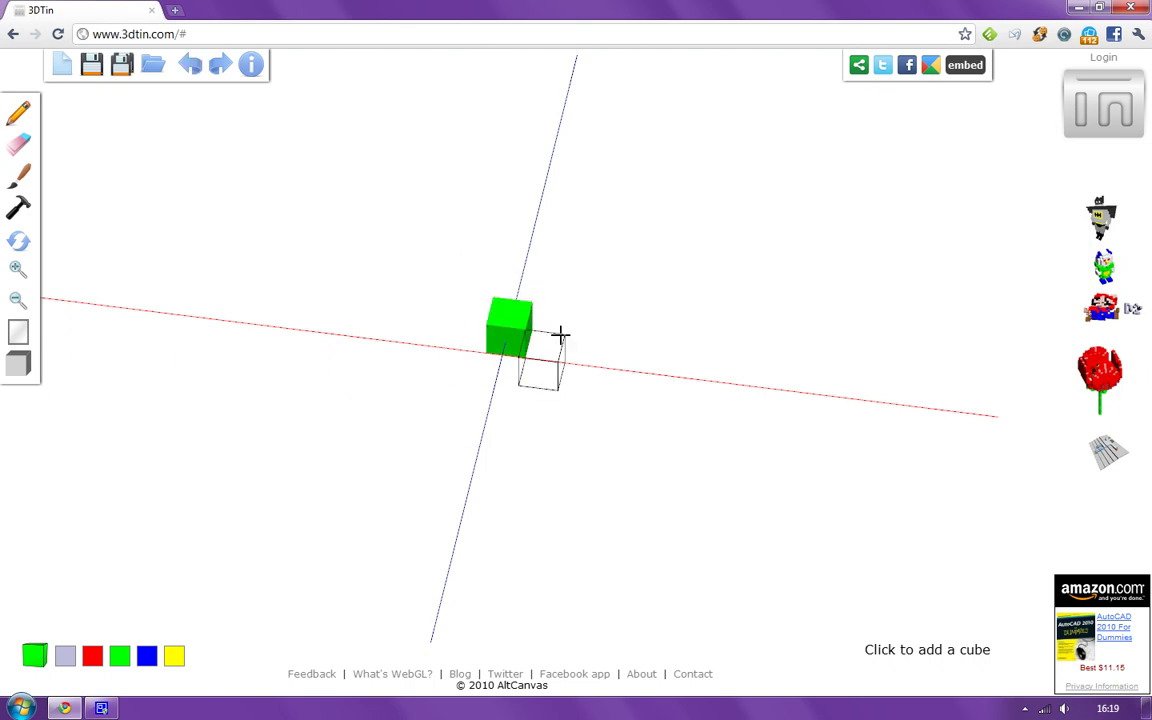
{"action": "left_click", "coordinate": [560, 330]}
{"action": "left_click", "coordinate": [600, 330]}
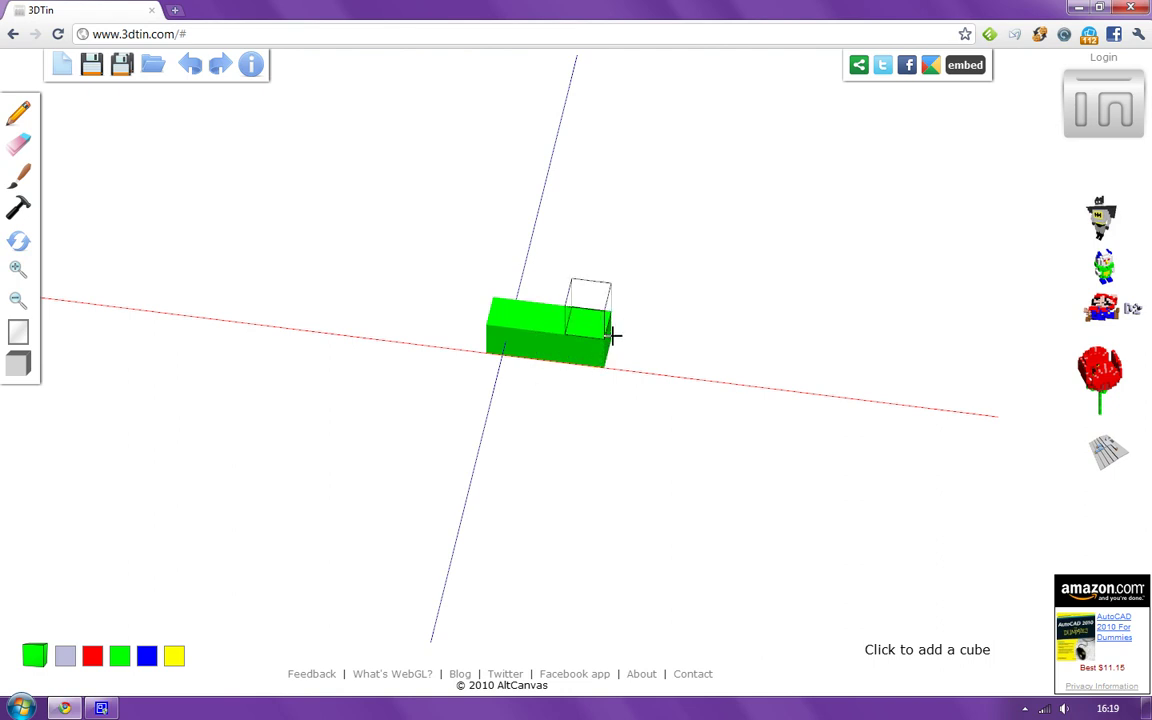
{"action": "left_click", "coordinate": [640, 330]}
{"action": "left_click", "coordinate": [678, 340]}
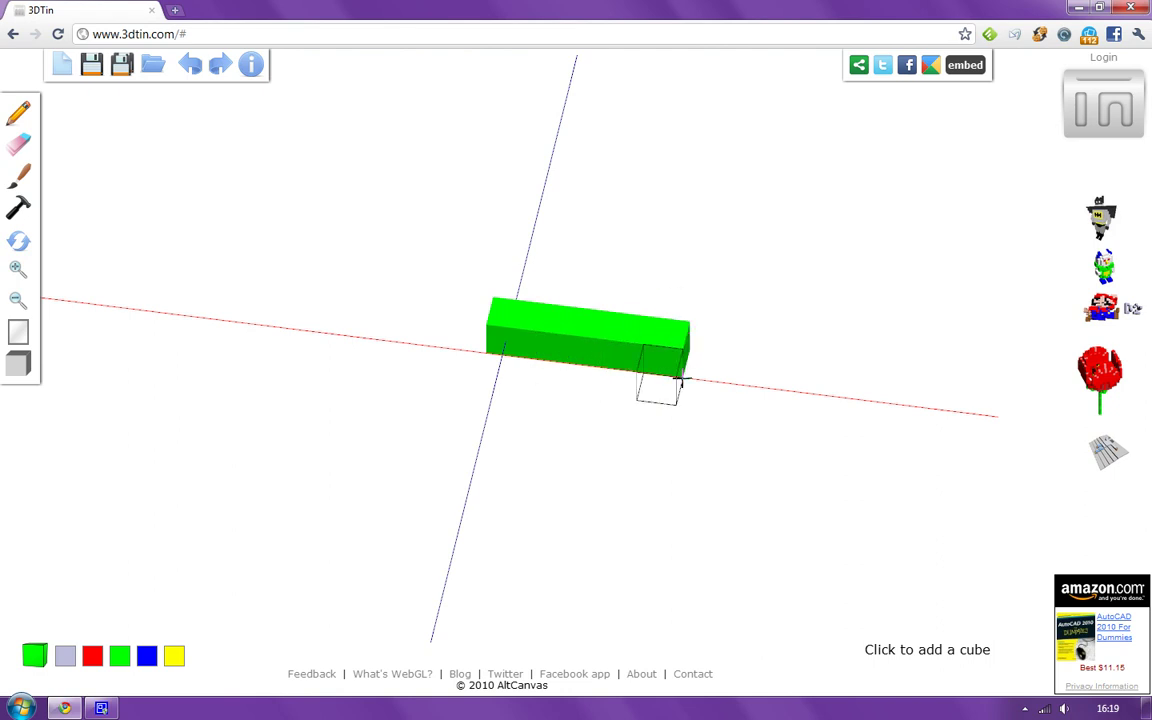
Build a green column down from the row's right end.
{"action": "left_click", "coordinate": [670, 385]}
{"action": "left_click", "coordinate": [658, 415]}
{"action": "left_click", "coordinate": [647, 447]}
{"action": "left_click", "coordinate": [635, 480]}
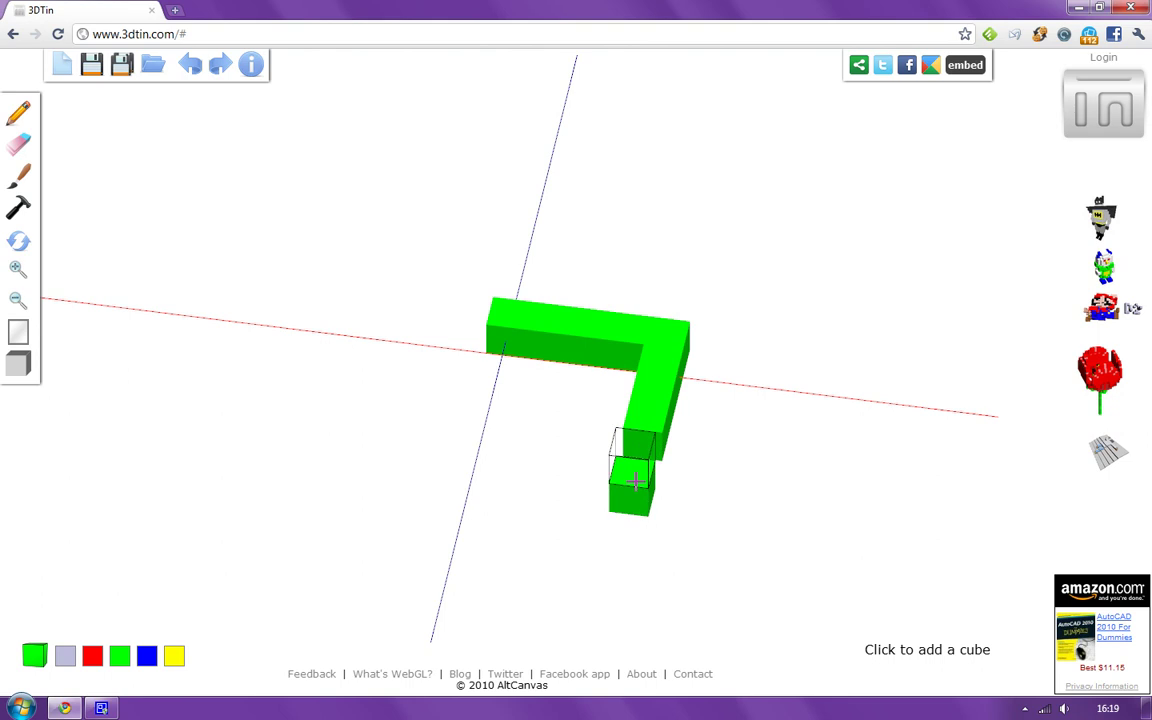
{"action": "left_click", "coordinate": [628, 450]}
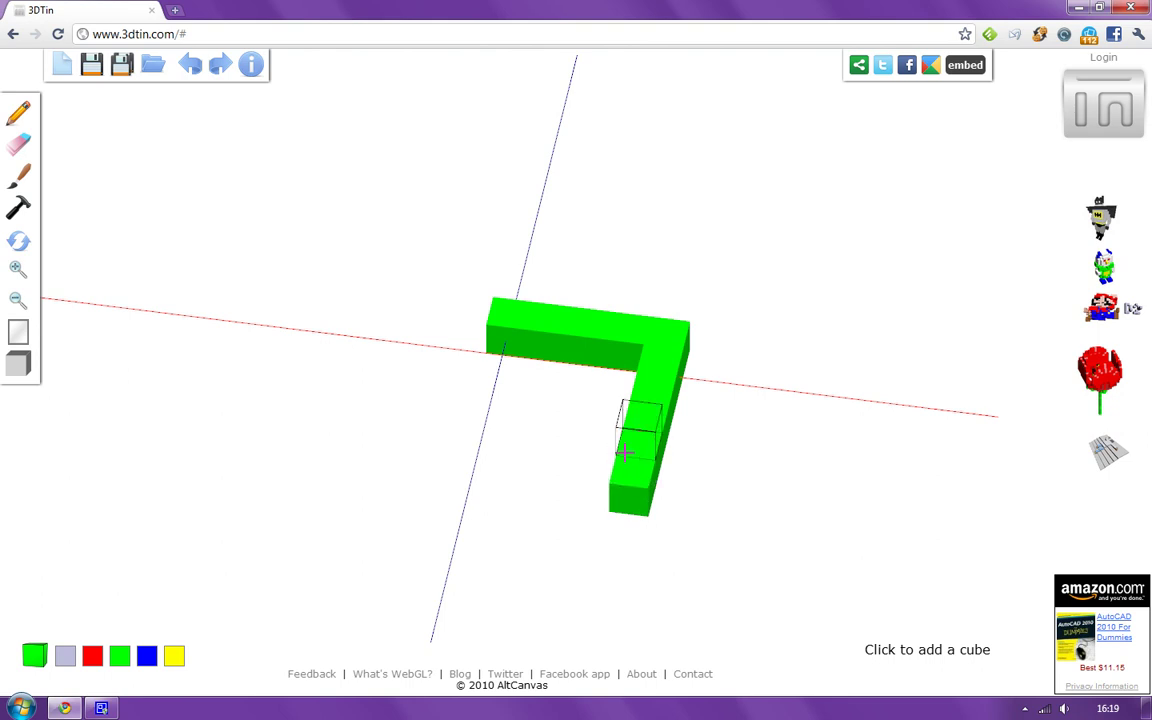
Build a green column down from the row's left end and fill its top-left corner.
{"action": "left_click", "coordinate": [477, 348]}
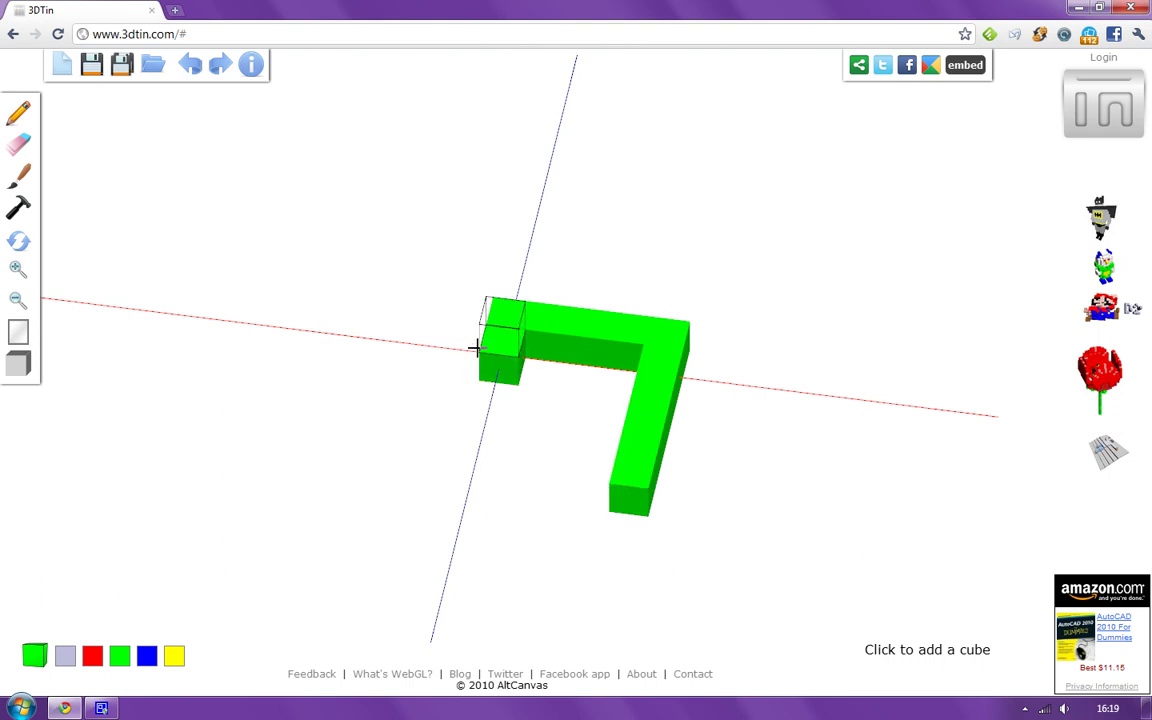
{"action": "left_click", "coordinate": [478, 372]}
{"action": "left_click", "coordinate": [480, 396]}
{"action": "left_click", "coordinate": [483, 415]}
{"action": "left_click", "coordinate": [487, 432]}
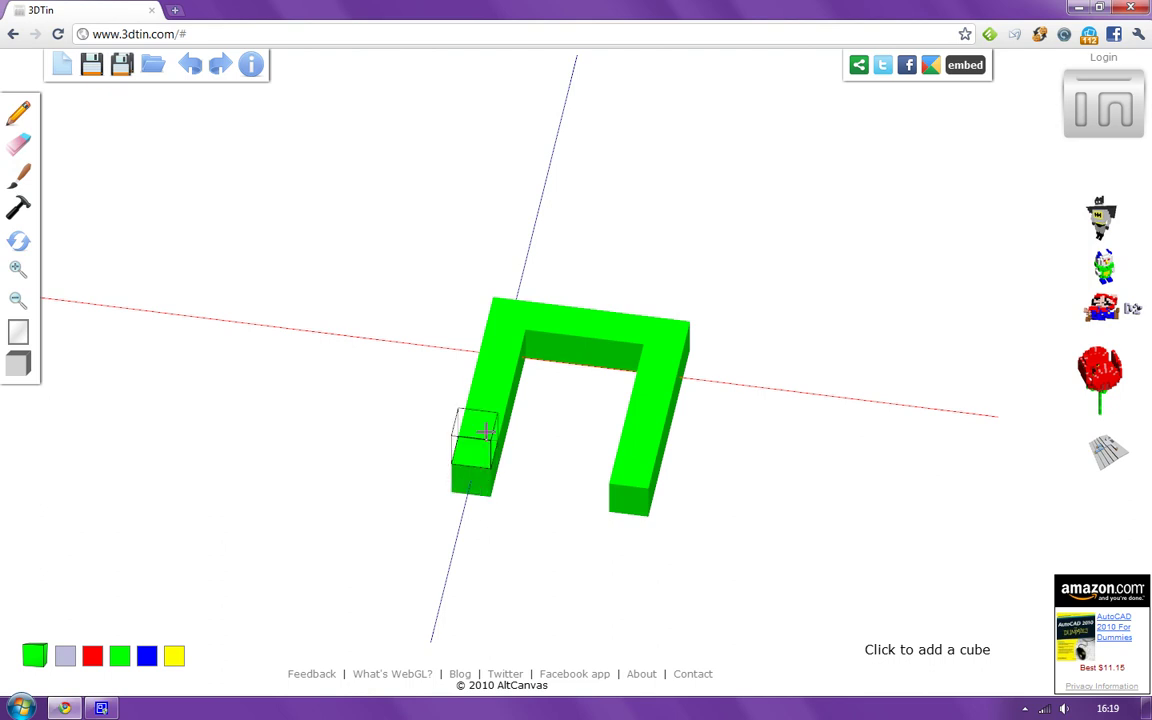
{"action": "left_click", "coordinate": [485, 428]}
{"action": "left_click", "coordinate": [500, 395]}
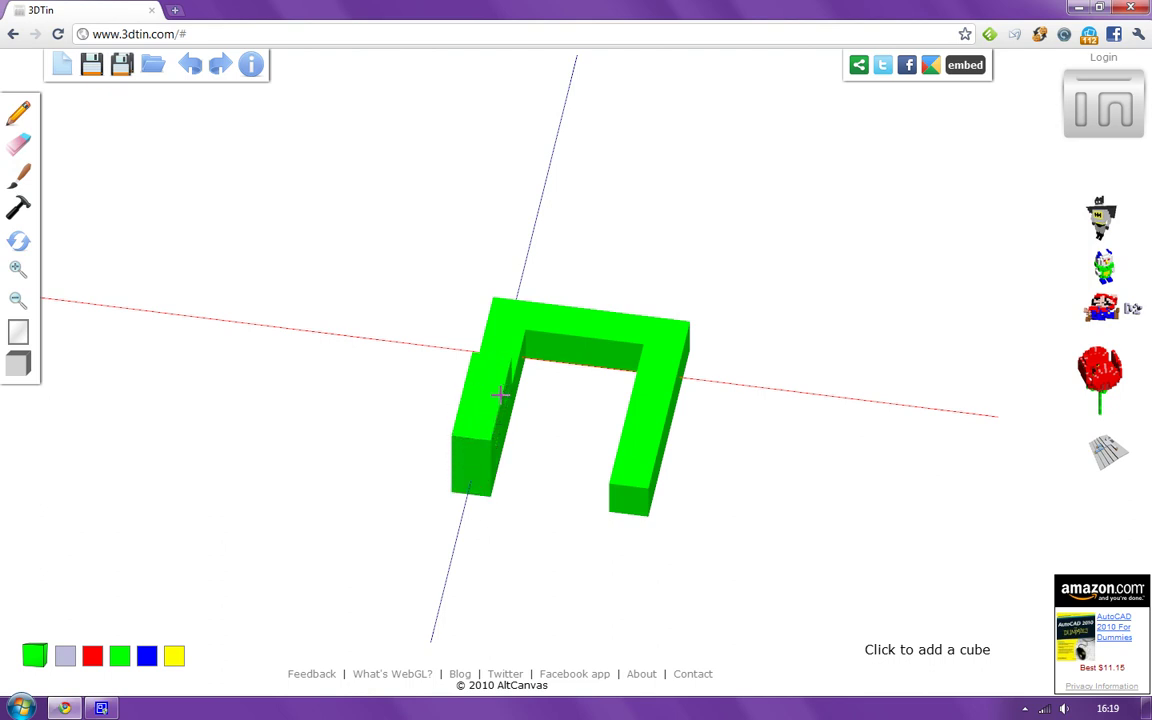
{"action": "left_click", "coordinate": [492, 318]}
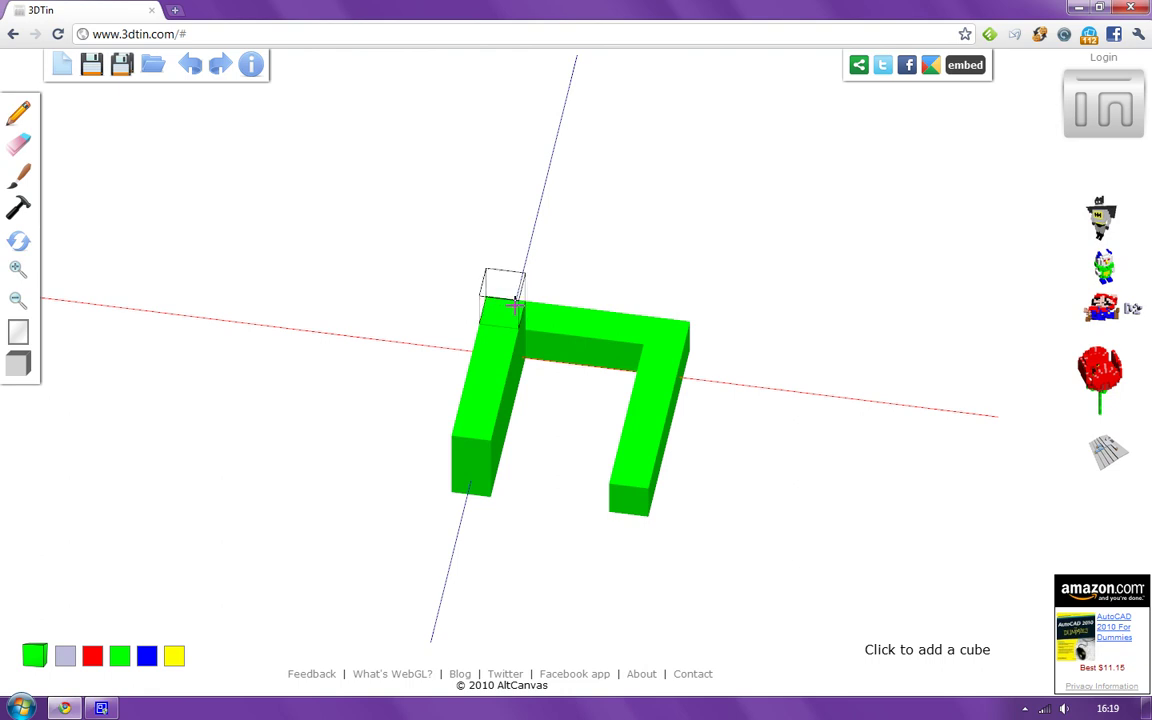
Orbit the view and add a green cube at the U's front-right corner.
{"action": "left_click", "coordinate": [21, 244]}
{"action": "mouse_move", "coordinate": [730, 417]}
{"action": "left_mouse_down"}
{"action": "mouse_move", "coordinate": [617, 437]}
{"action": "mouse_move", "coordinate": [426, 431]}
{"action": "mouse_move", "coordinate": [383, 334]}
{"action": "mouse_move", "coordinate": [437, 301]}
{"action": "mouse_move", "coordinate": [586, 358]}
{"action": "mouse_move", "coordinate": [548, 432]}
{"action": "left_mouse_up"}
{"action": "left_click", "coordinate": [19, 113]}
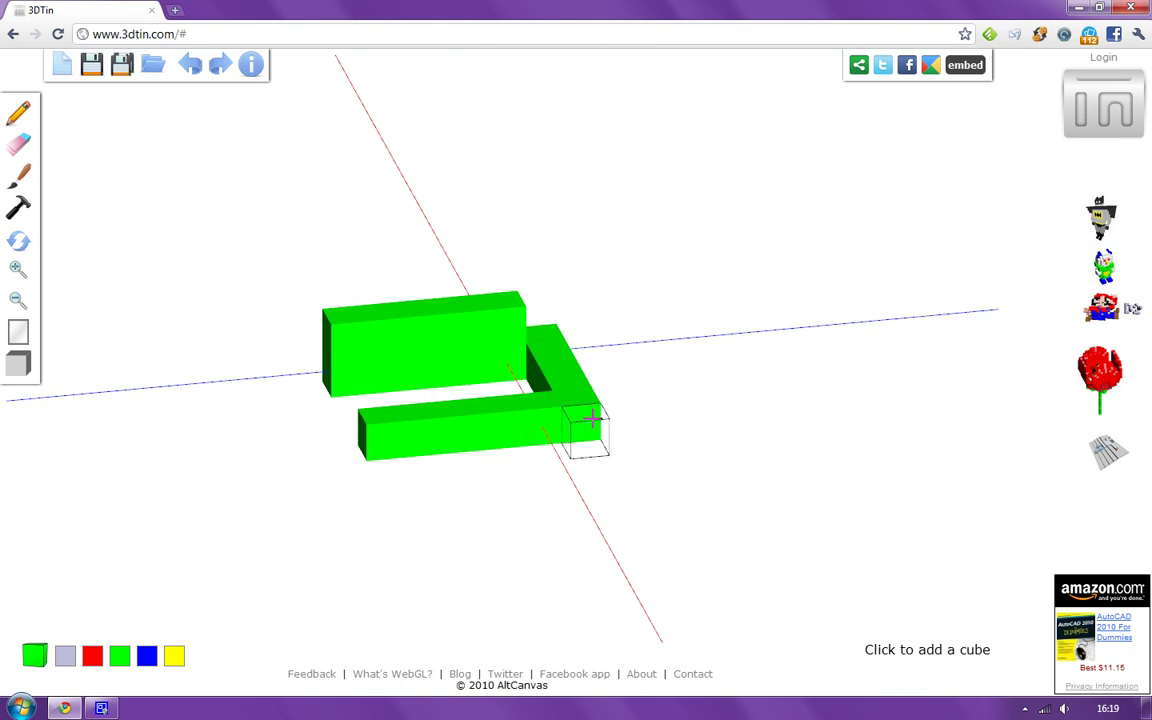
{"action": "left_click", "coordinate": [593, 418]}
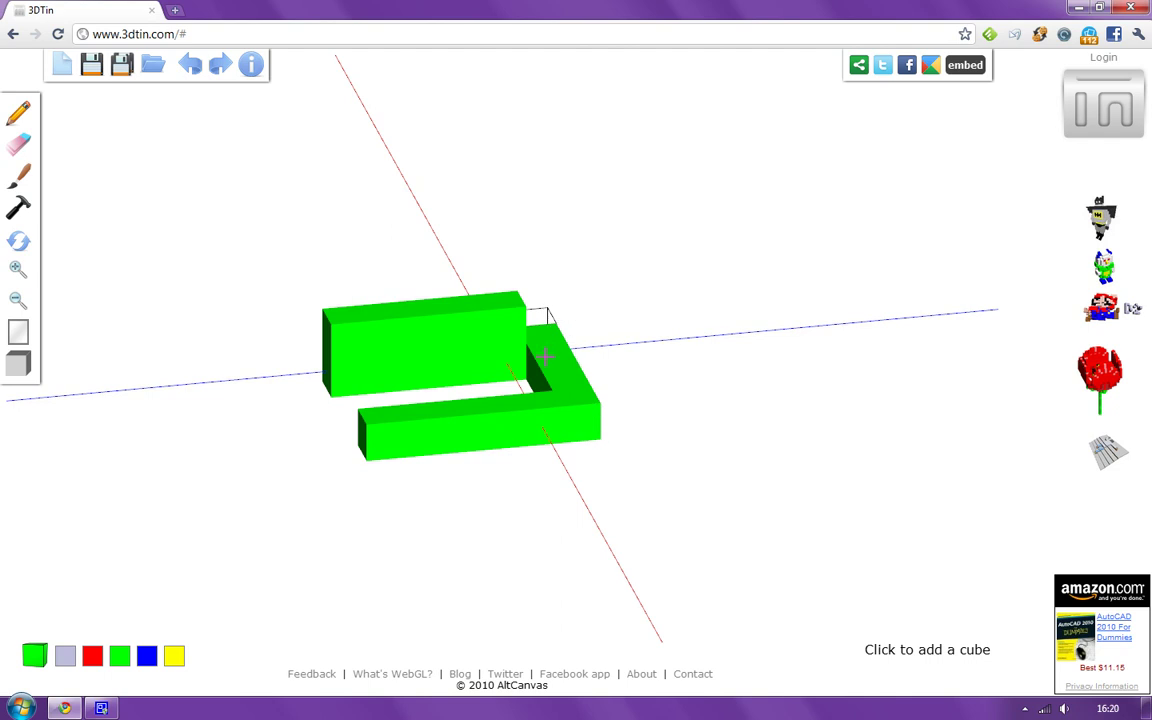
Look down on the U and stack a second green layer along its right arm.
{"action": "left_click", "coordinate": [19, 241]}
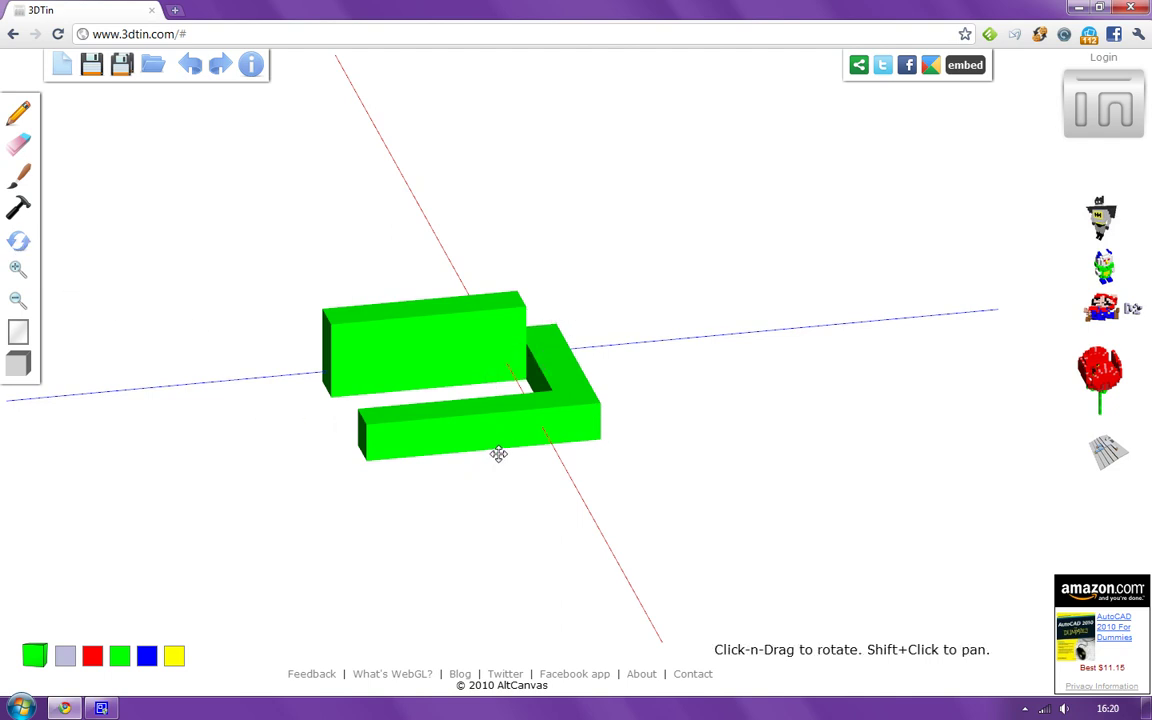
{"action": "mouse_move", "coordinate": [499, 453]}
{"action": "left_mouse_down"}
{"action": "mouse_move", "coordinate": [400, 612]}
{"action": "mouse_move", "coordinate": [492, 608]}
{"action": "mouse_move", "coordinate": [597, 365]}
{"action": "mouse_move", "coordinate": [566, 455]}
{"action": "mouse_move", "coordinate": [512, 434]}
{"action": "mouse_move", "coordinate": [297, 293]}
{"action": "left_mouse_up"}
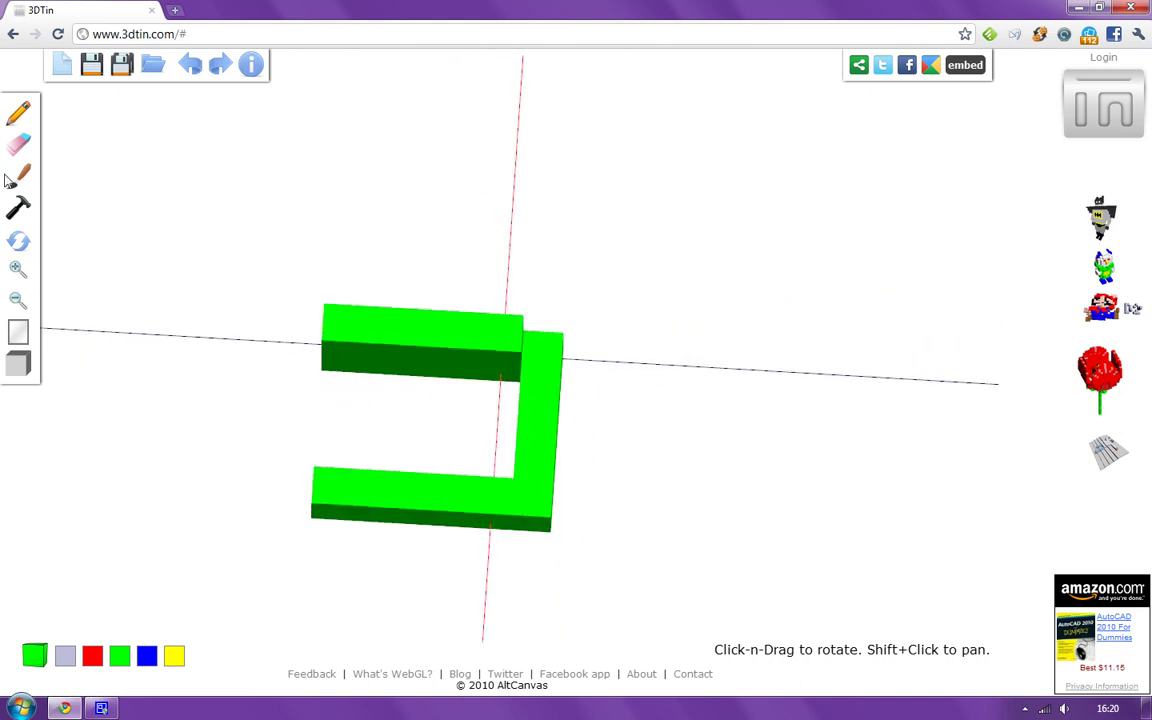
{"action": "left_click", "coordinate": [19, 113]}
{"action": "left_click", "coordinate": [542, 336]}
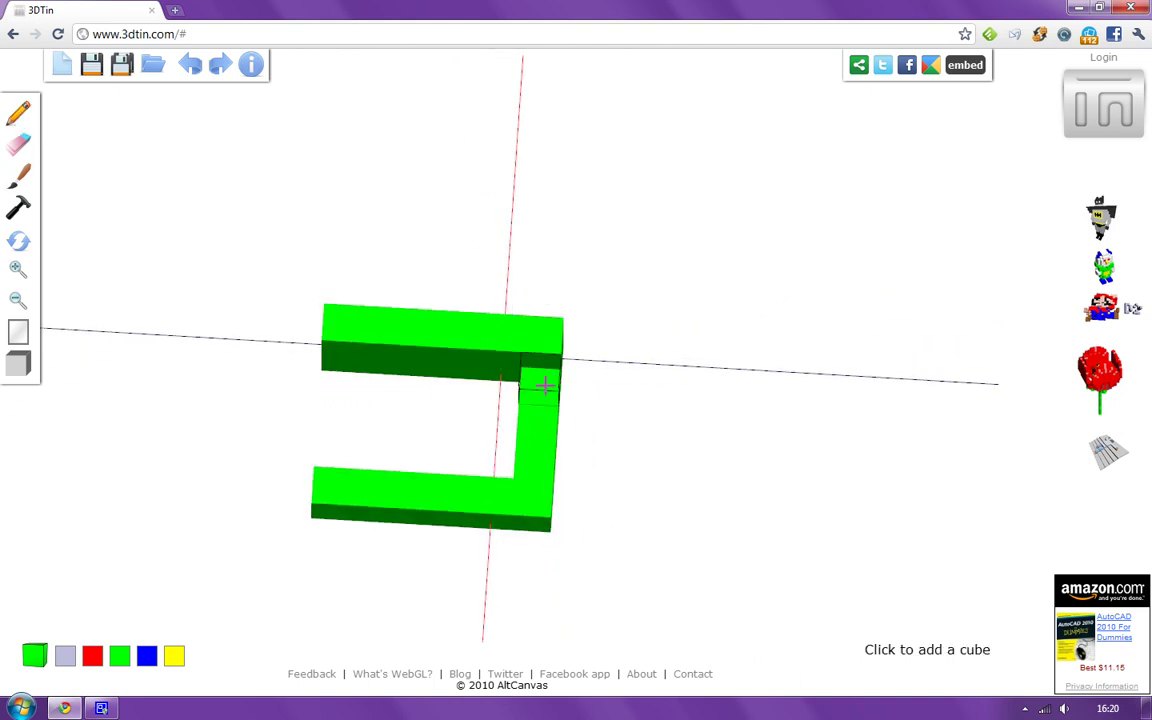
{"action": "mouse_move", "coordinate": [545, 388]}
{"action": "left_mouse_down"}
{"action": "mouse_move", "coordinate": [527, 496]}
{"action": "mouse_move", "coordinate": [391, 512]}
{"action": "mouse_move", "coordinate": [450, 504]}
{"action": "mouse_move", "coordinate": [348, 499]}
{"action": "mouse_move", "coordinate": [329, 488]}
{"action": "mouse_move", "coordinate": [329, 471]}
{"action": "mouse_move", "coordinate": [404, 476]}
{"action": "mouse_move", "coordinate": [372, 485]}
{"action": "mouse_move", "coordinate": [530, 493]}
{"action": "mouse_move", "coordinate": [546, 350]}
{"action": "mouse_move", "coordinate": [514, 331]}
{"action": "mouse_move", "coordinate": [325, 323]}
{"action": "left_mouse_up"}
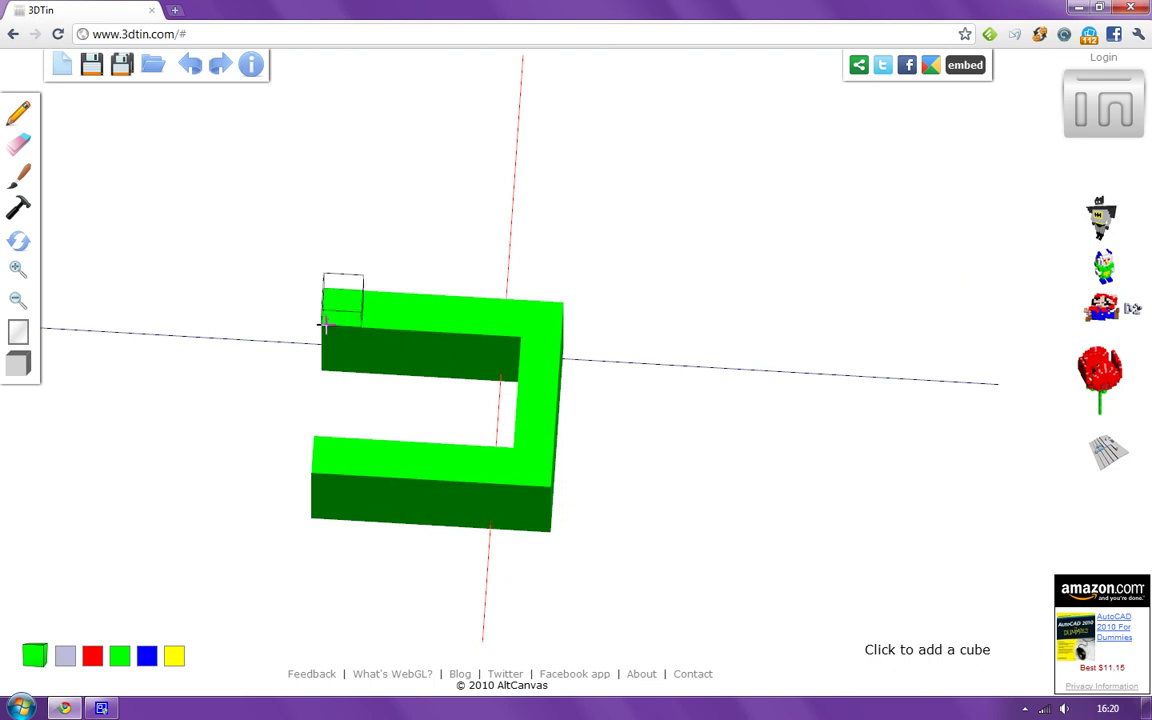
Switch to red and lay red cubes along the tops of both U arms.
{"action": "left_click", "coordinate": [93, 656]}
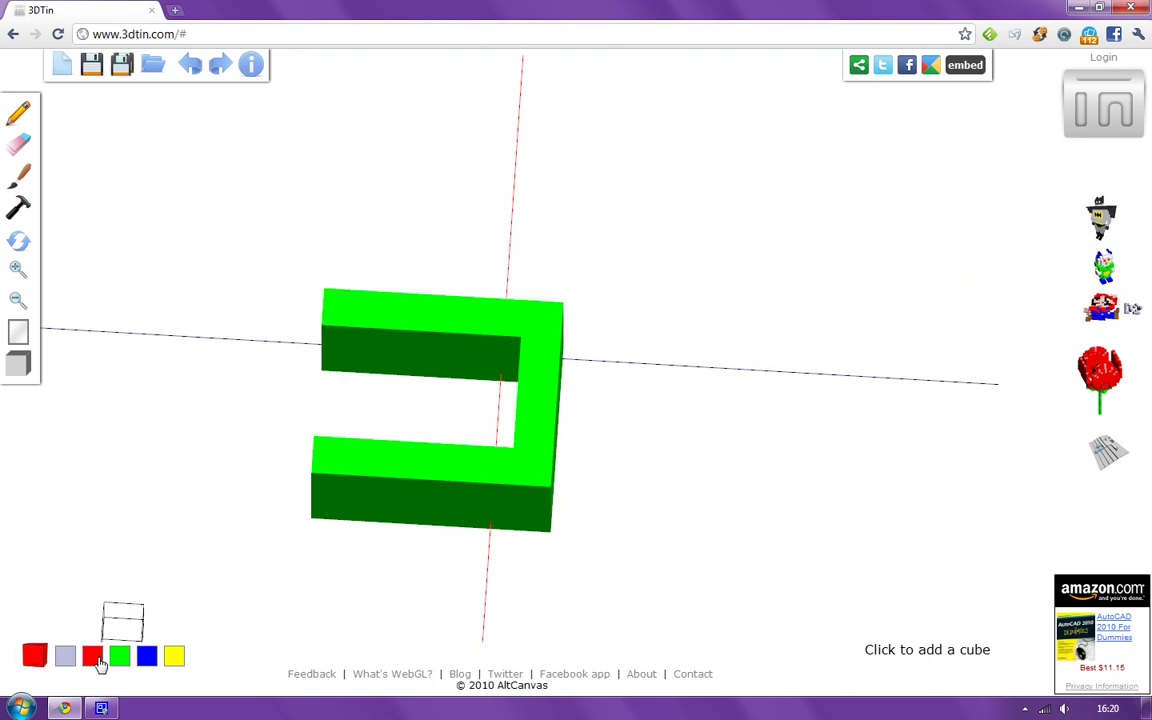
{"action": "mouse_move", "coordinate": [337, 340]}
{"action": "left_mouse_down"}
{"action": "mouse_move", "coordinate": [352, 316]}
{"action": "mouse_move", "coordinate": [537, 321]}
{"action": "mouse_move", "coordinate": [527, 467]}
{"action": "mouse_move", "coordinate": [320, 463]}
{"action": "mouse_move", "coordinate": [329, 429]}
{"action": "mouse_move", "coordinate": [539, 456]}
{"action": "mouse_move", "coordinate": [554, 312]}
{"action": "mouse_move", "coordinate": [406, 291]}
{"action": "mouse_move", "coordinate": [332, 297]}
{"action": "mouse_move", "coordinate": [539, 288]}
{"action": "mouse_move", "coordinate": [519, 432]}
{"action": "mouse_move", "coordinate": [535, 440]}
{"action": "left_mouse_up"}
{"action": "left_click_drag", "start_coordinate": [458, 436], "coordinate": [318, 428]}
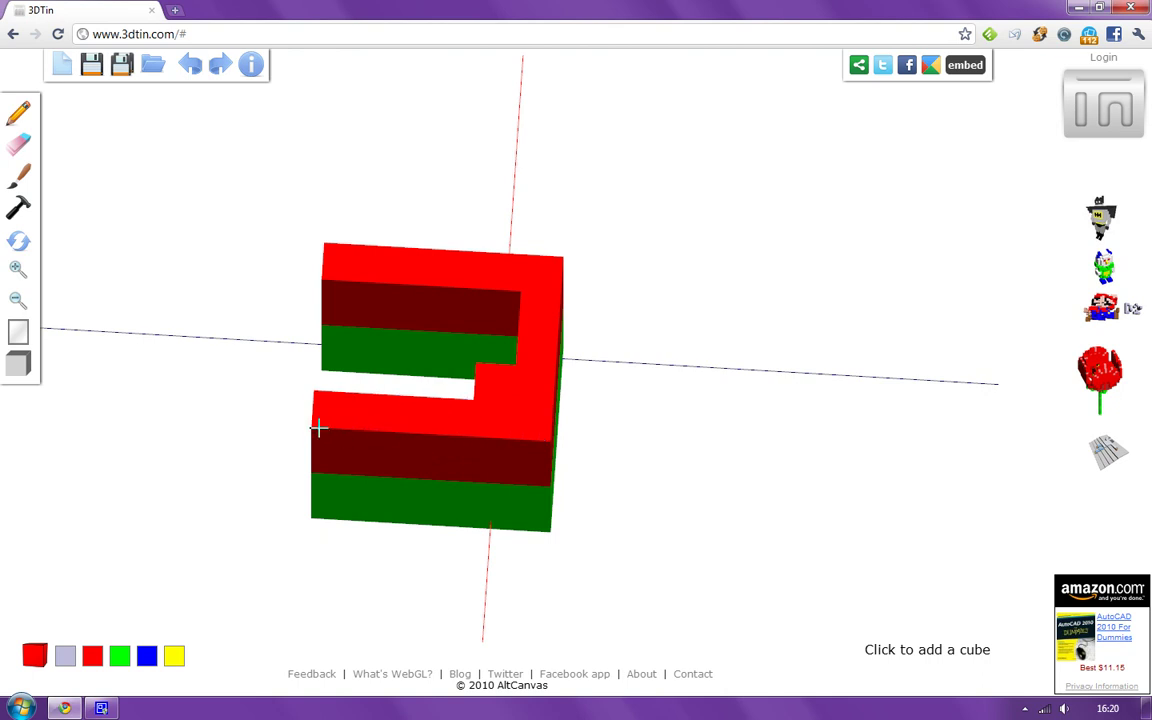
Orbit the model to face the U's open end, trying the subdivide and recolour tools.
{"action": "left_click", "coordinate": [18, 240]}
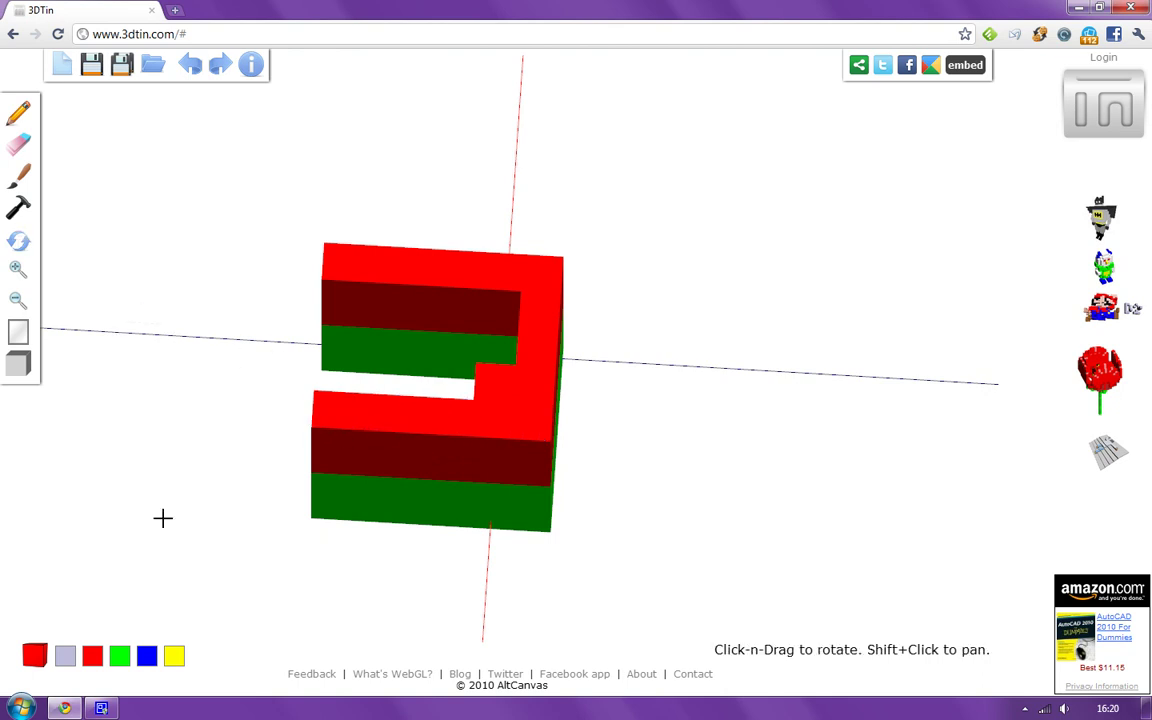
{"action": "left_click_drag", "start_coordinate": [257, 499], "coordinate": [571, 393]}
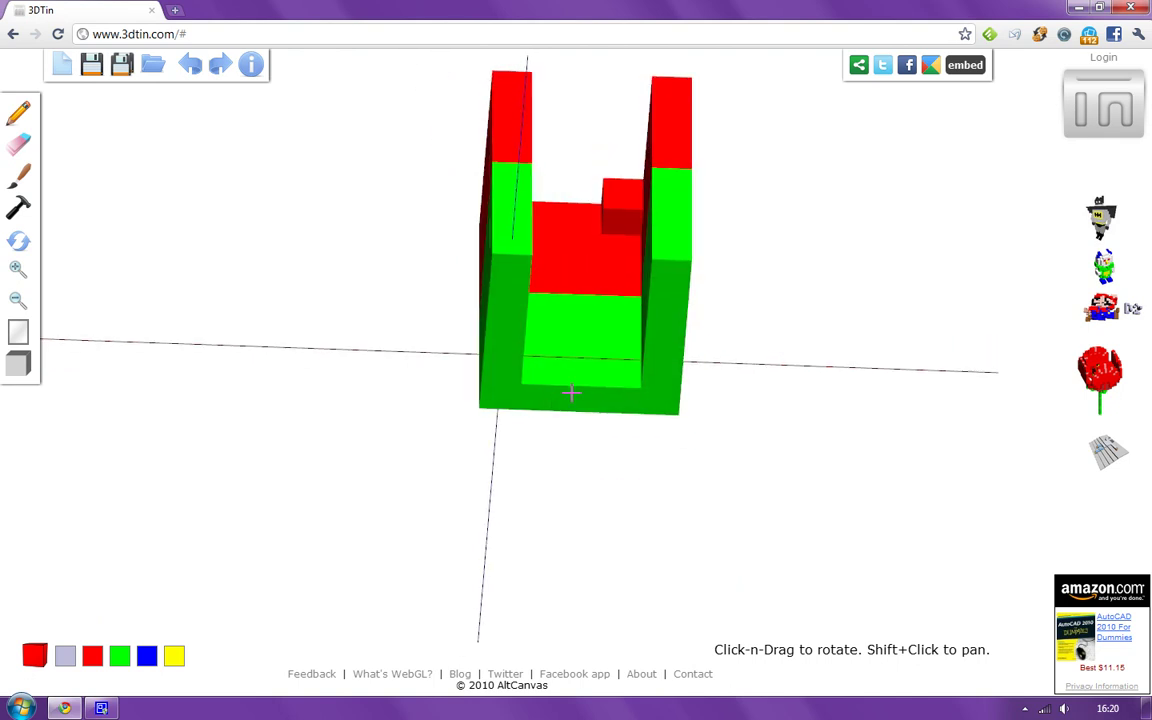
{"action": "left_click", "coordinate": [18, 204]}
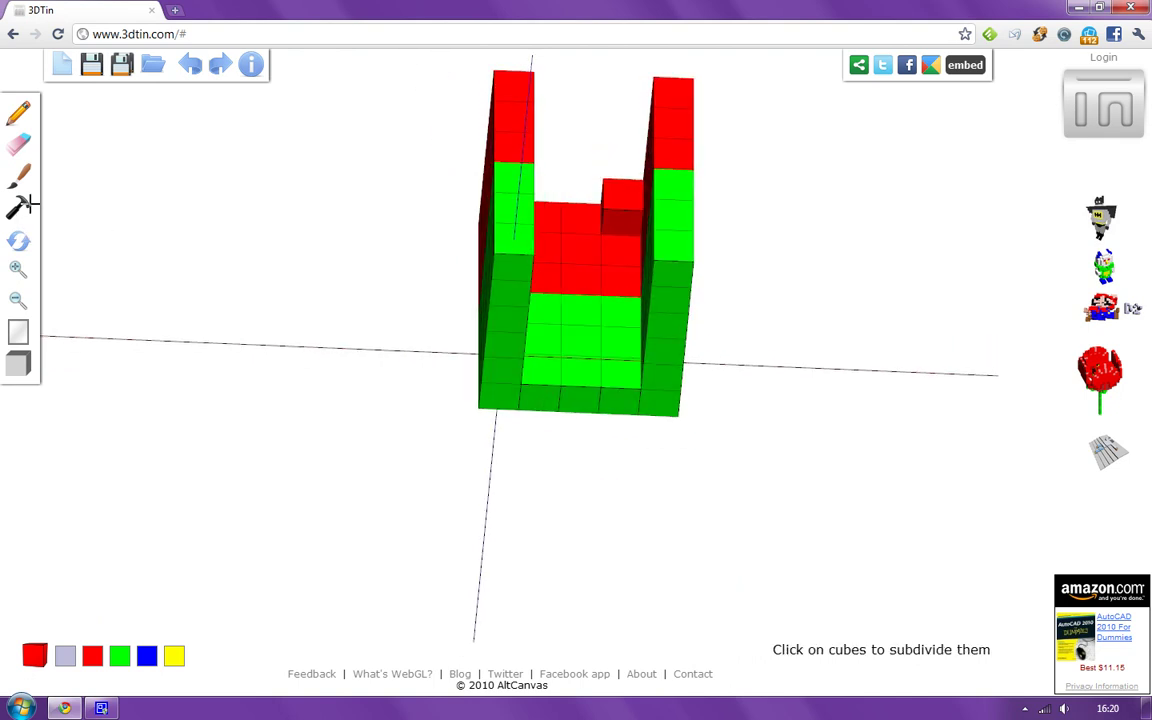
{"action": "left_click", "coordinate": [16, 170]}
Erase the raised red cube from the middle of the U.
{"action": "left_click", "coordinate": [18, 142]}
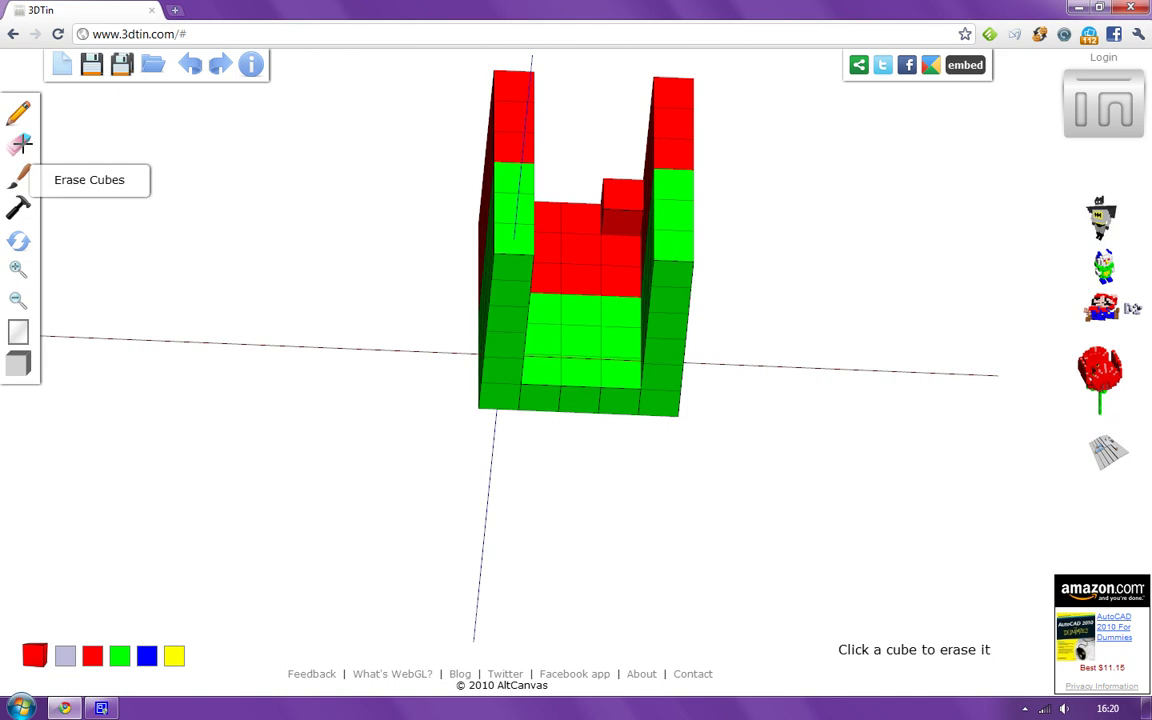
{"action": "left_click", "coordinate": [612, 205]}
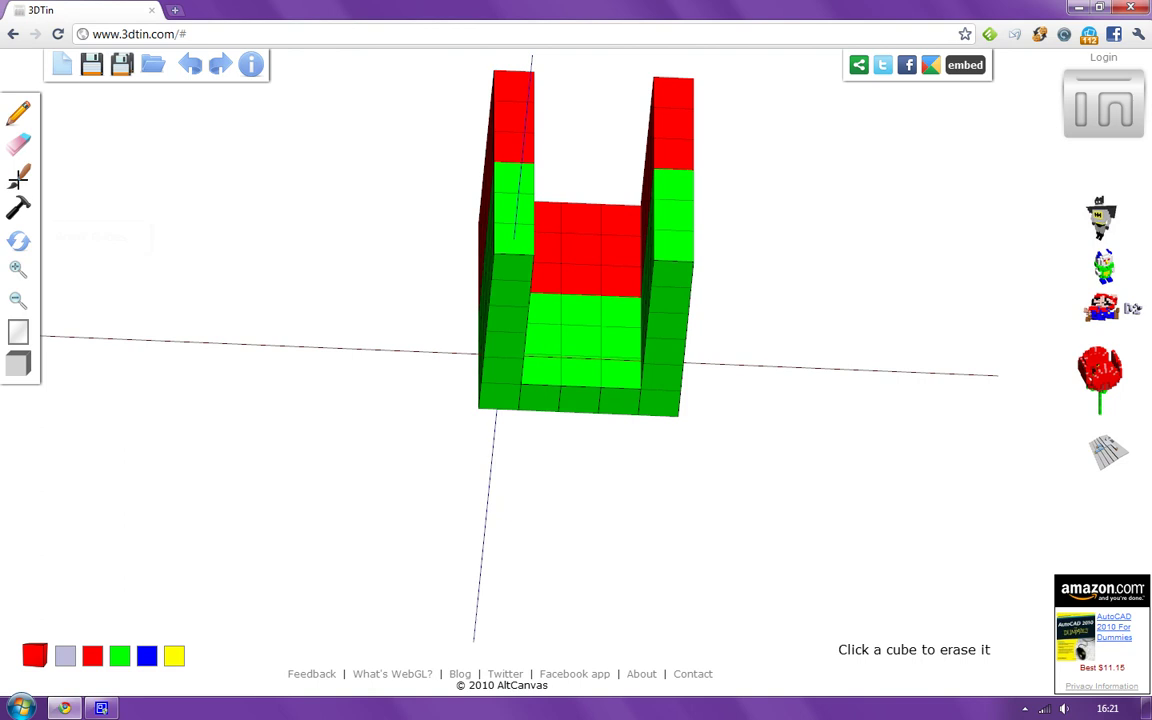
{"action": "left_click", "coordinate": [18, 176]}
Paint the front bottom-centre cube red, then paint the bottom front row blue.
{"action": "left_click", "coordinate": [569, 373]}
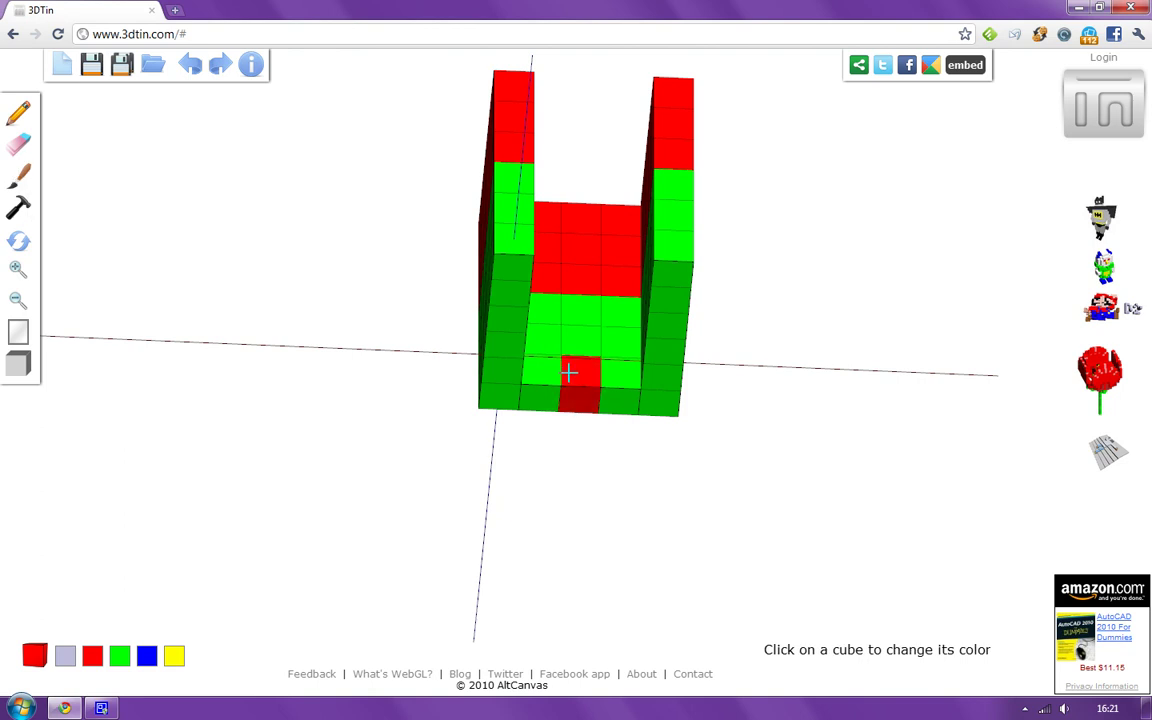
{"action": "left_click", "coordinate": [147, 657]}
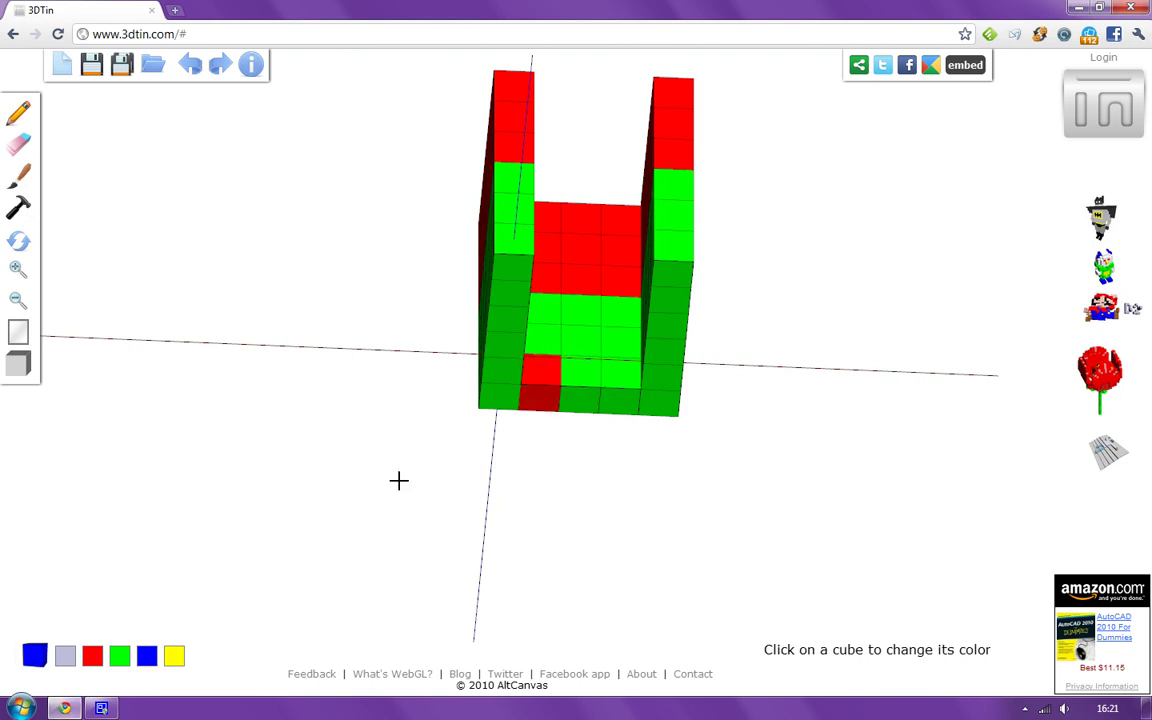
{"action": "mouse_move", "coordinate": [587, 391]}
{"action": "left_mouse_down"}
{"action": "mouse_move", "coordinate": [620, 392]}
{"action": "mouse_move", "coordinate": [533, 386]}
{"action": "left_mouse_up"}
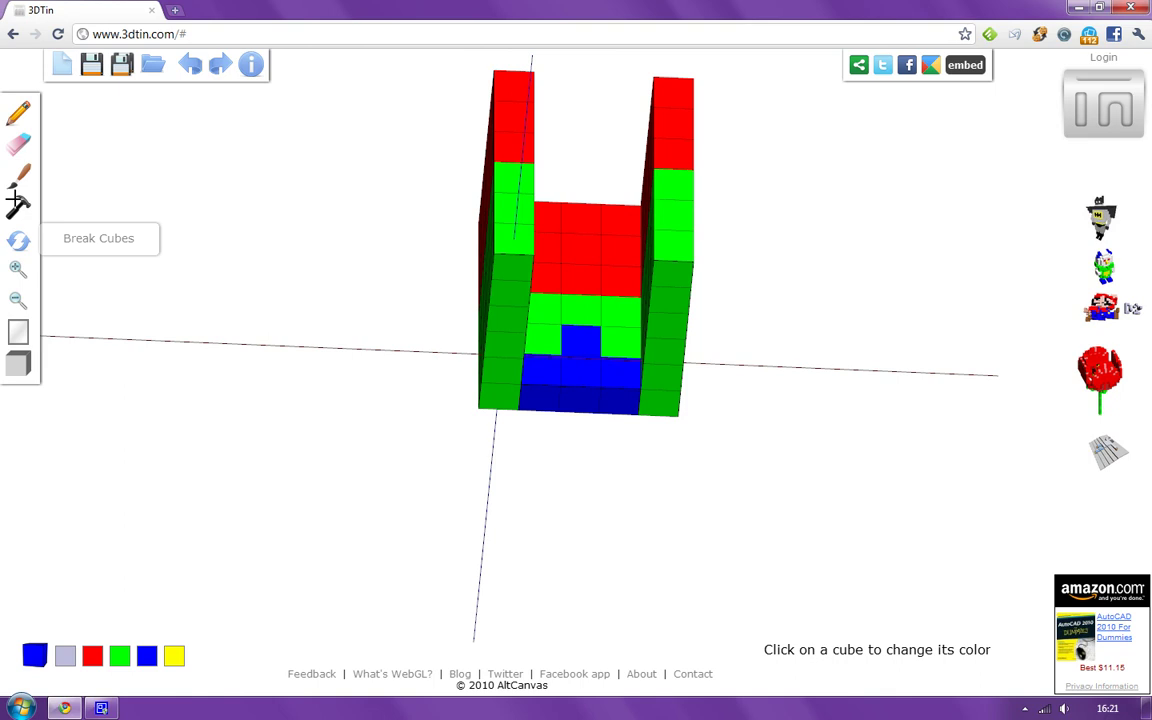
Zoom in and subdivide the lower-left green cube on the U's left wall.
{"action": "left_click", "coordinate": [18, 240]}
{"action": "scroll", "coordinate": [410, 337], "scroll_direction": "up", "scroll_amount": 5}
{"action": "scroll", "coordinate": [410, 337], "scroll_direction": "down", "scroll_amount": 5}
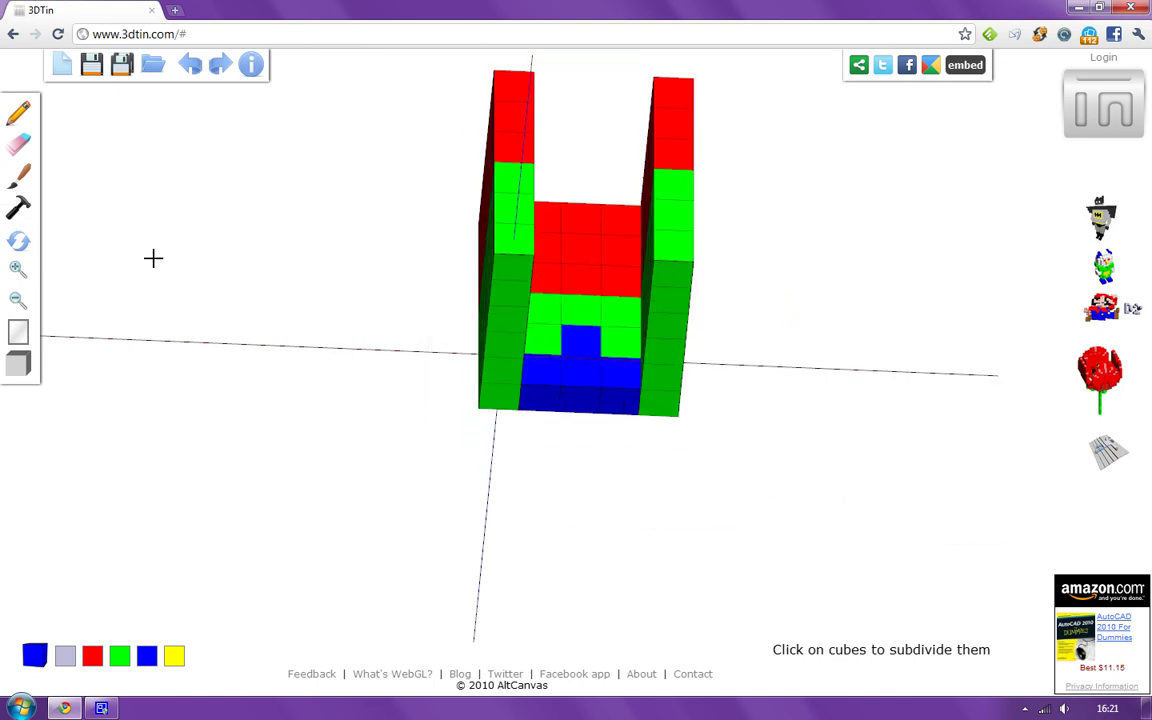
{"action": "scroll", "coordinate": [419, 404], "scroll_direction": "up", "scroll_amount": 5}
{"action": "left_click", "coordinate": [521, 477]}
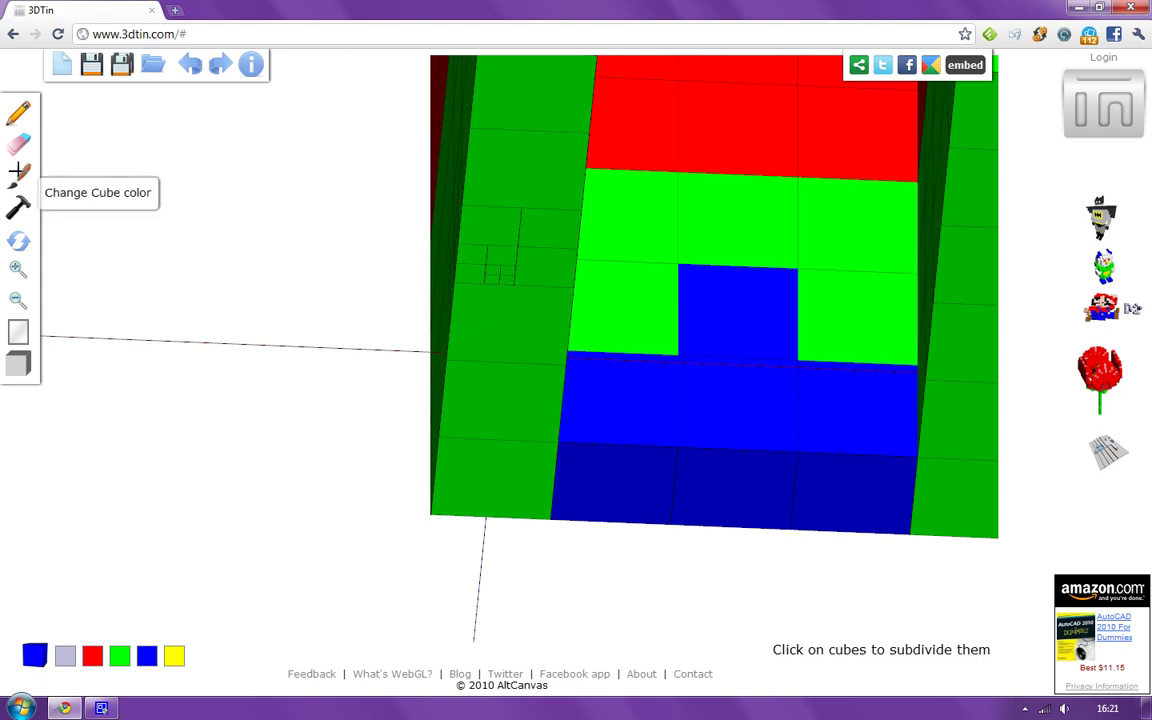
{"action": "left_click", "coordinate": [15, 146]}
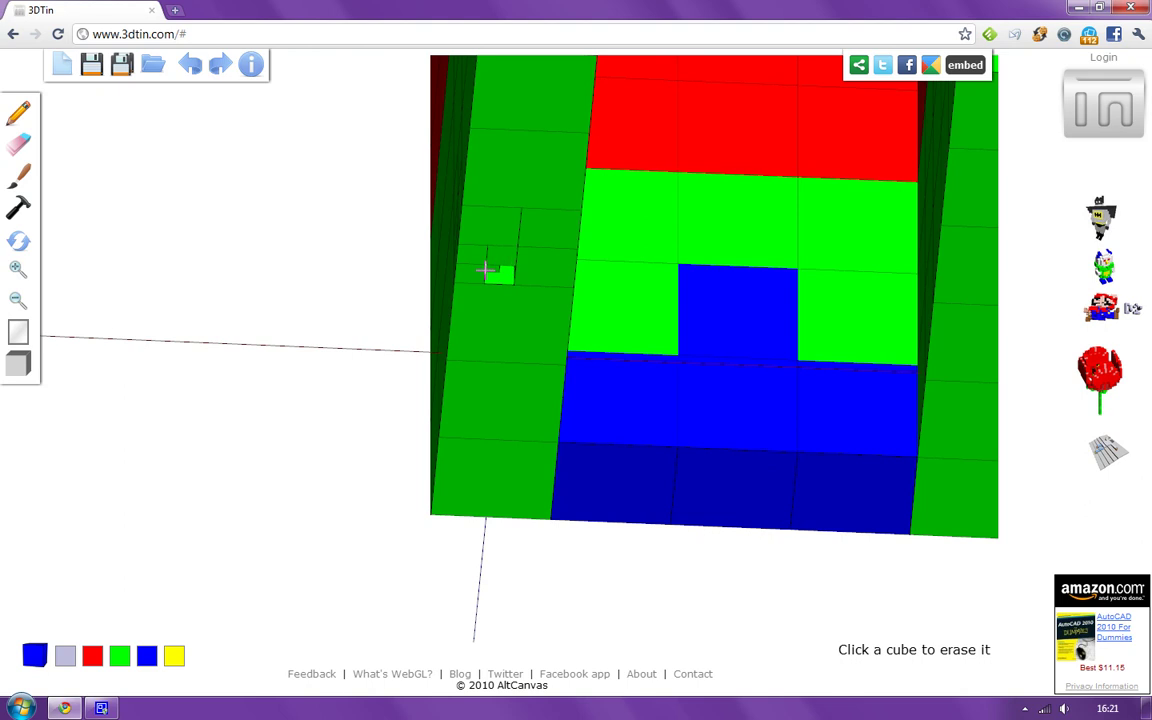
{"action": "scroll", "coordinate": [519, 321], "scroll_direction": "down", "scroll_amount": 5}
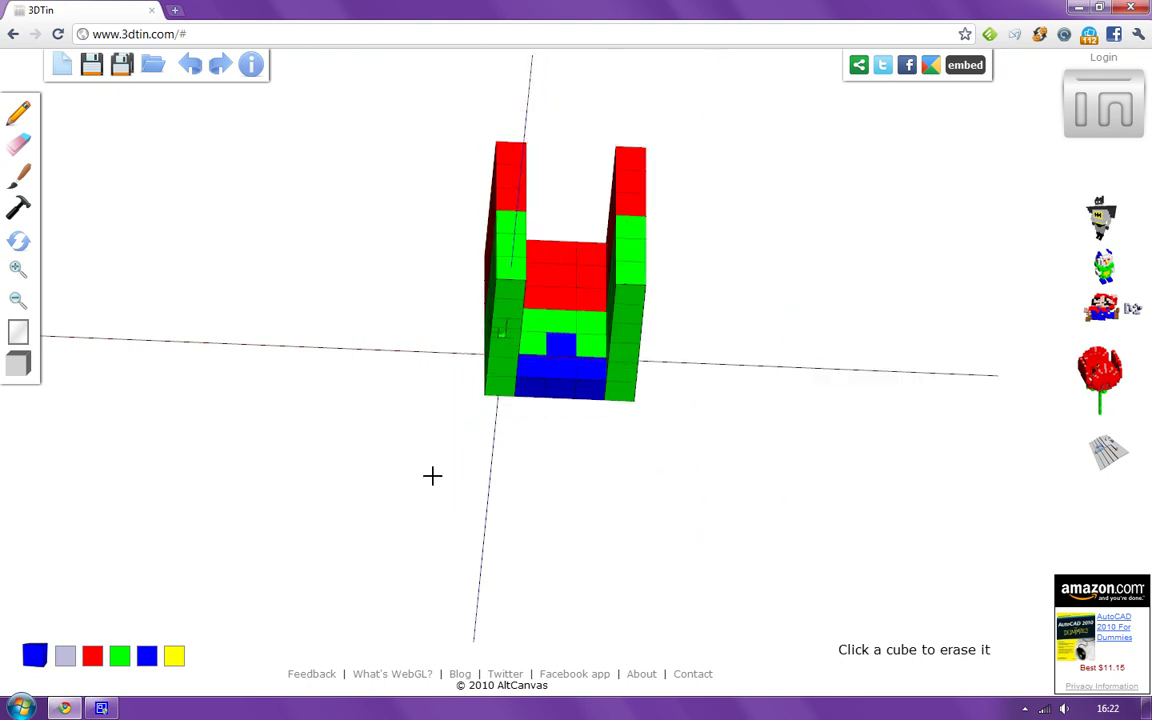
Orbit the model to view it from the back, from above and at other angles.
{"action": "left_click", "coordinate": [18, 240]}
{"action": "left_click_drag", "start_coordinate": [581, 445], "coordinate": [231, 422]}
{"action": "left_click_drag", "start_coordinate": [540, 370], "coordinate": [455, 329]}
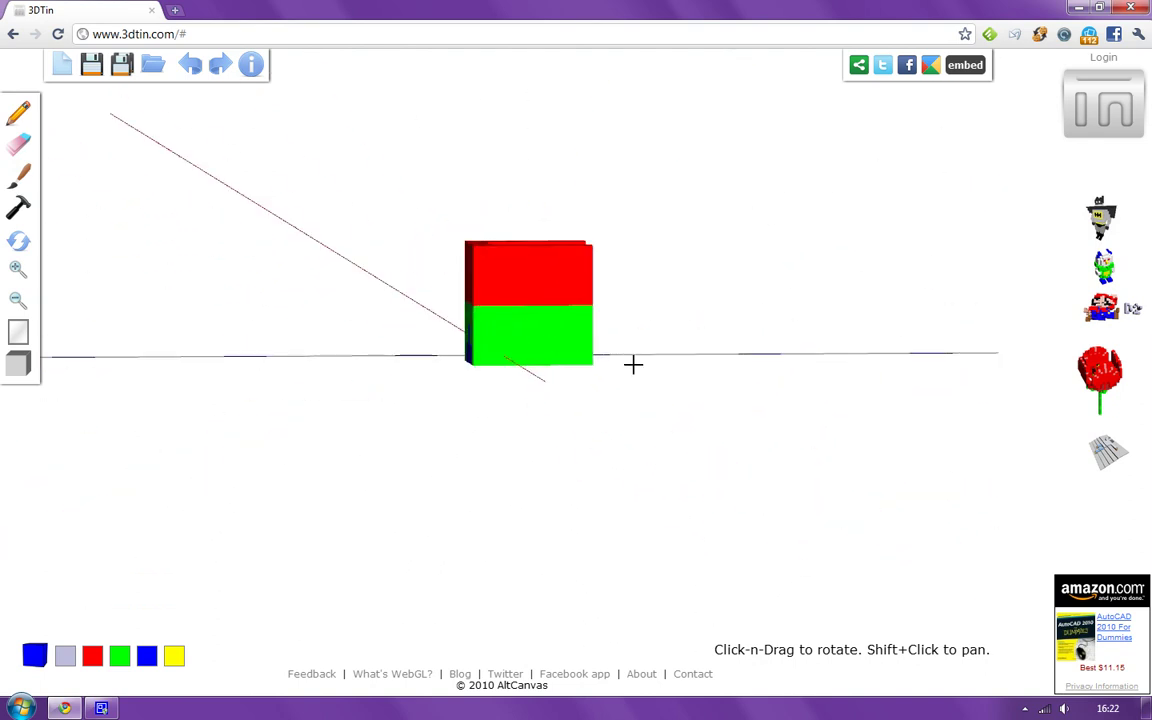
{"action": "left_click_drag", "start_coordinate": [633, 365], "coordinate": [723, 410]}
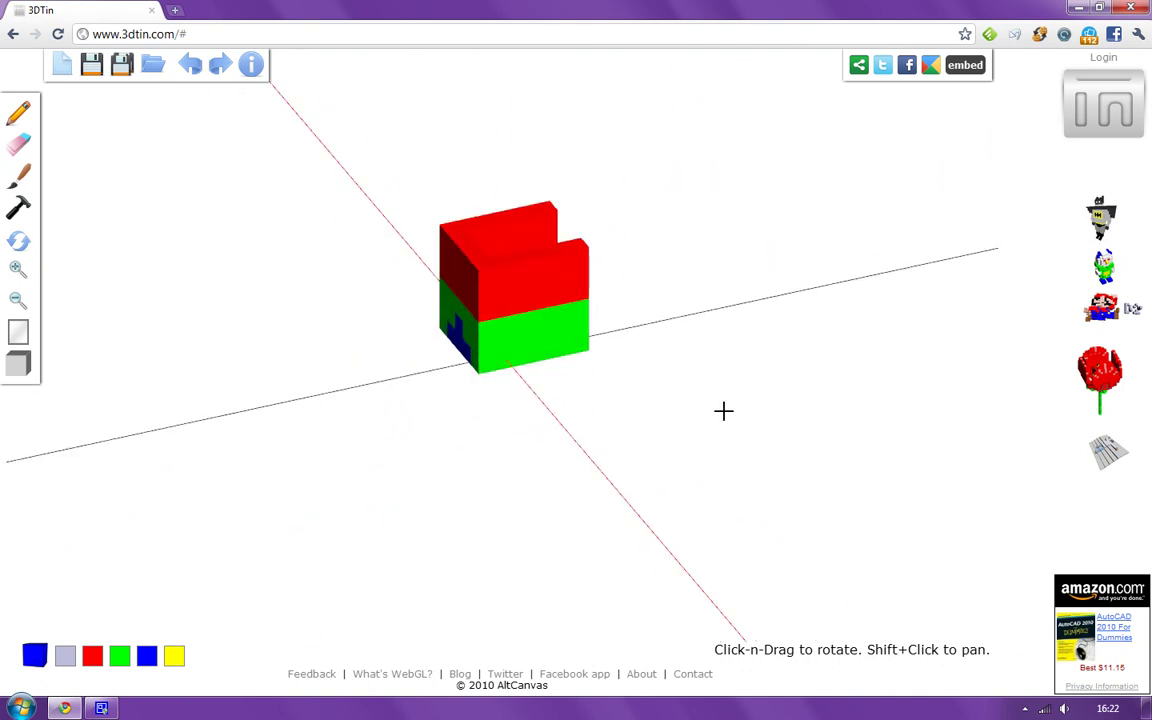
{"action": "left_click_drag", "start_coordinate": [556, 350], "coordinate": [610, 428]}
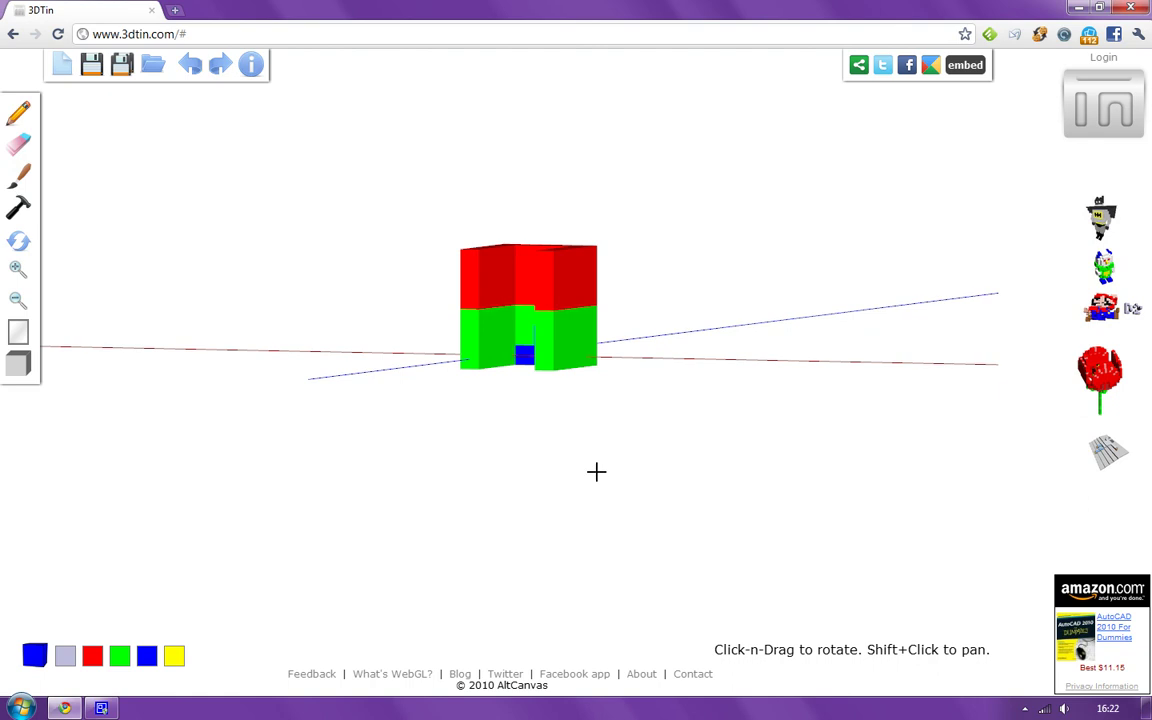
{"action": "left_click_drag", "start_coordinate": [596, 471], "coordinate": [200, 330]}
Zoom the model in and out to settle on a comfortable view size.
{"action": "left_click", "coordinate": [15, 263]}
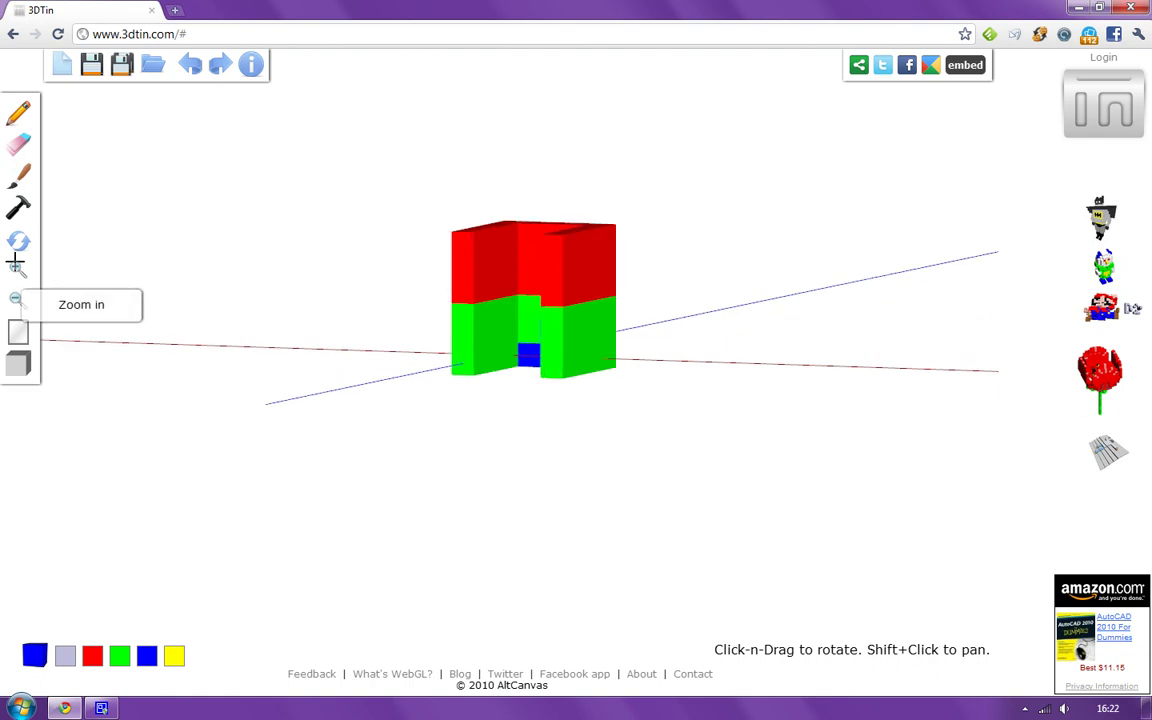
{"action": "left_click", "coordinate": [15, 263]}
{"action": "left_click", "coordinate": [15, 263]}
{"action": "left_click", "coordinate": [15, 263]}
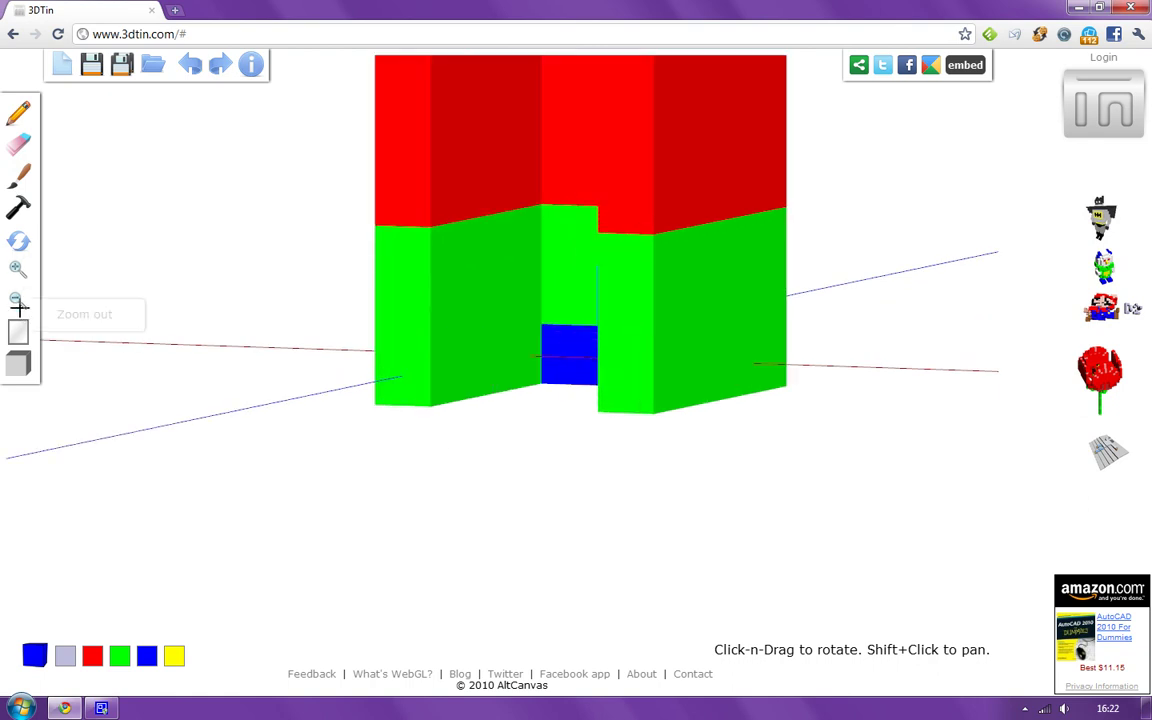
{"action": "left_click", "coordinate": [18, 298]}
{"action": "left_click", "coordinate": [18, 298]}
{"action": "left_click", "coordinate": [18, 298]}
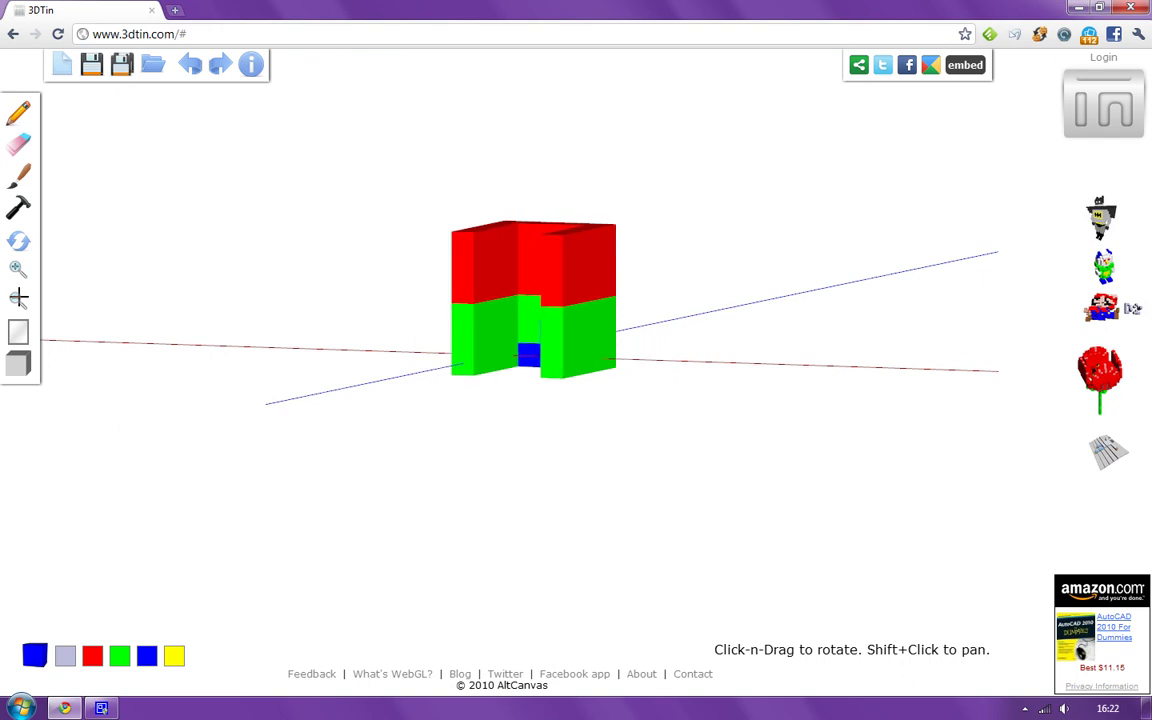
{"action": "left_click", "coordinate": [17, 266]}
{"action": "left_click", "coordinate": [17, 266]}
{"action": "left_click", "coordinate": [14, 298]}
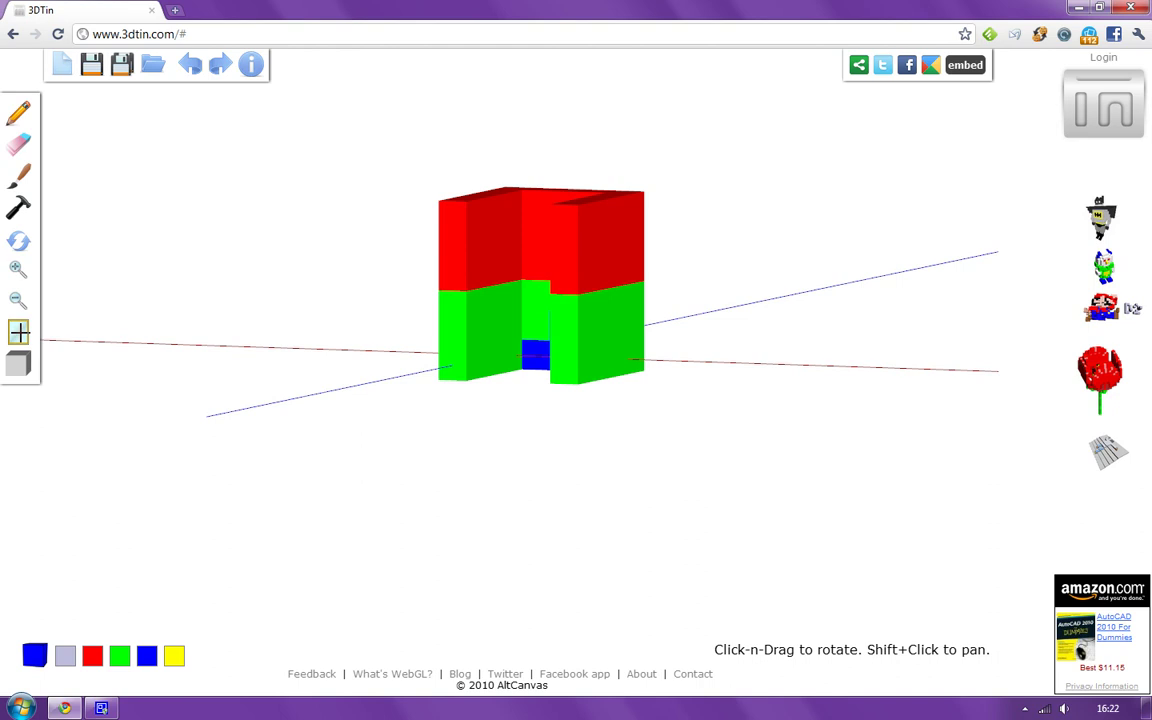
Switch to perspective view and orbit the model to check its underside and top.
{"action": "left_click_drag", "start_coordinate": [230, 381], "coordinate": [212, 421]}
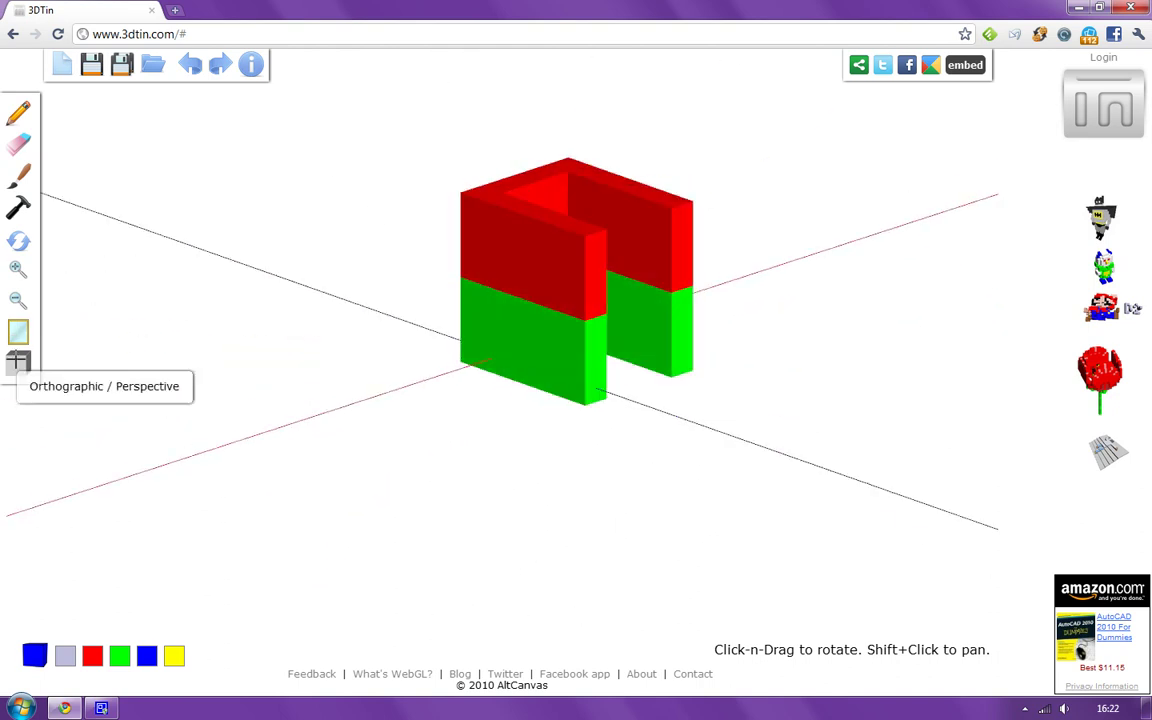
{"action": "left_click", "coordinate": [20, 364]}
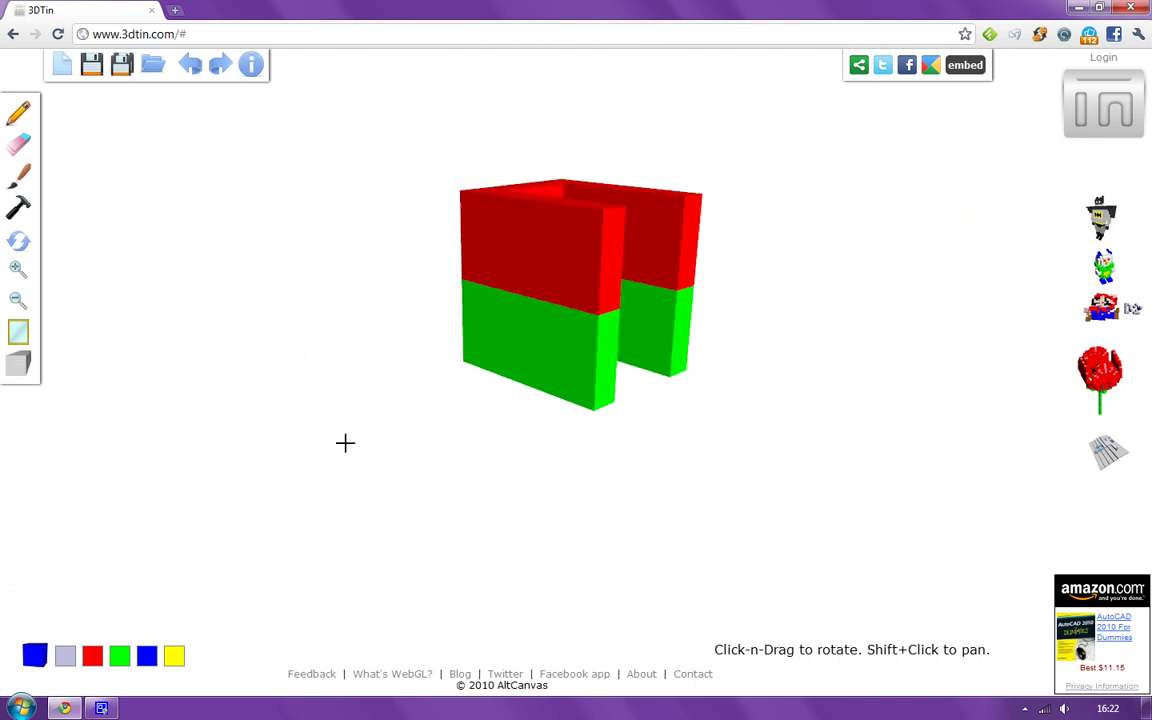
{"action": "left_click_drag", "start_coordinate": [486, 509], "coordinate": [616, 299]}
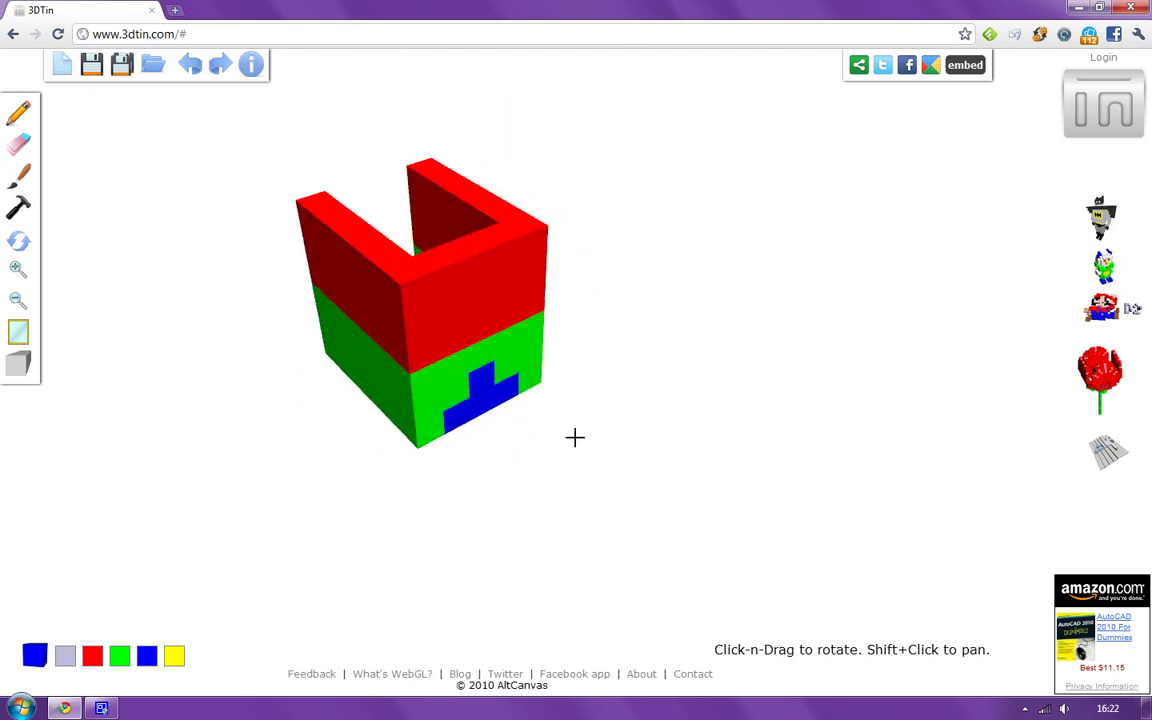
{"action": "left_click_drag", "start_coordinate": [573, 437], "coordinate": [408, 296]}
{"action": "left_click_drag", "start_coordinate": [452, 371], "coordinate": [383, 193]}
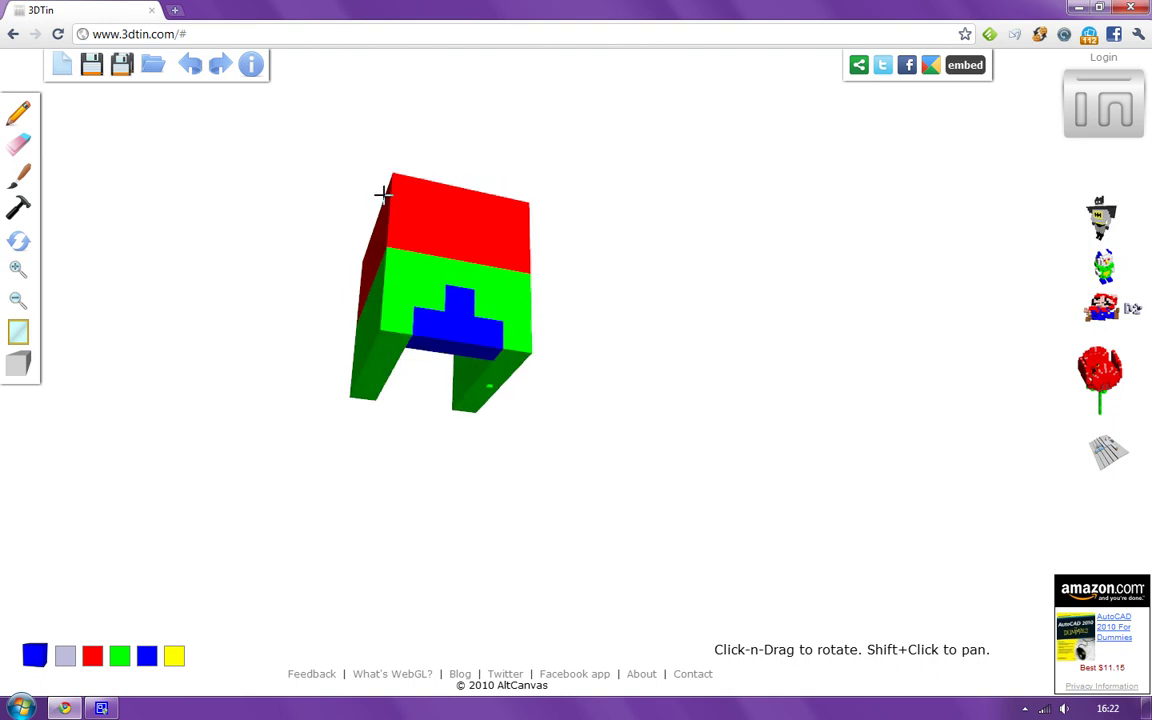
{"action": "left_click_drag", "start_coordinate": [452, 338], "coordinate": [849, 260]}
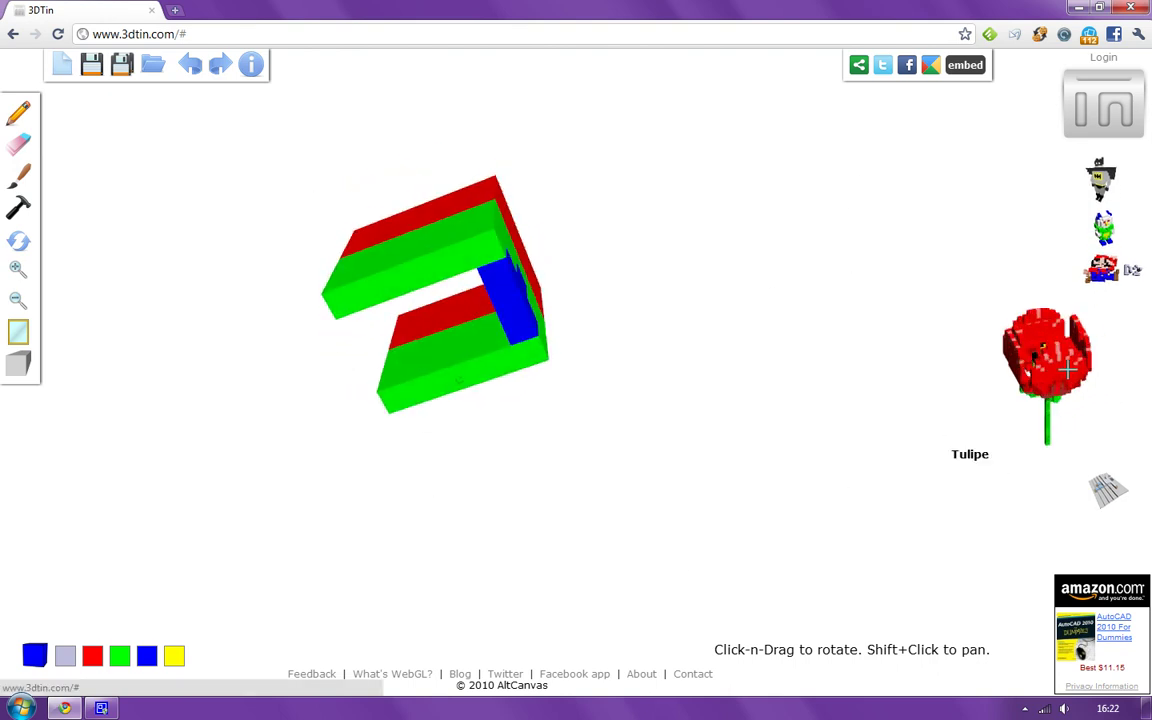
Discard the unsaved U model, view the Tulipe, Mario and Batman gallery models, then start a new empty scene.
{"action": "left_click", "coordinate": [1056, 371]}
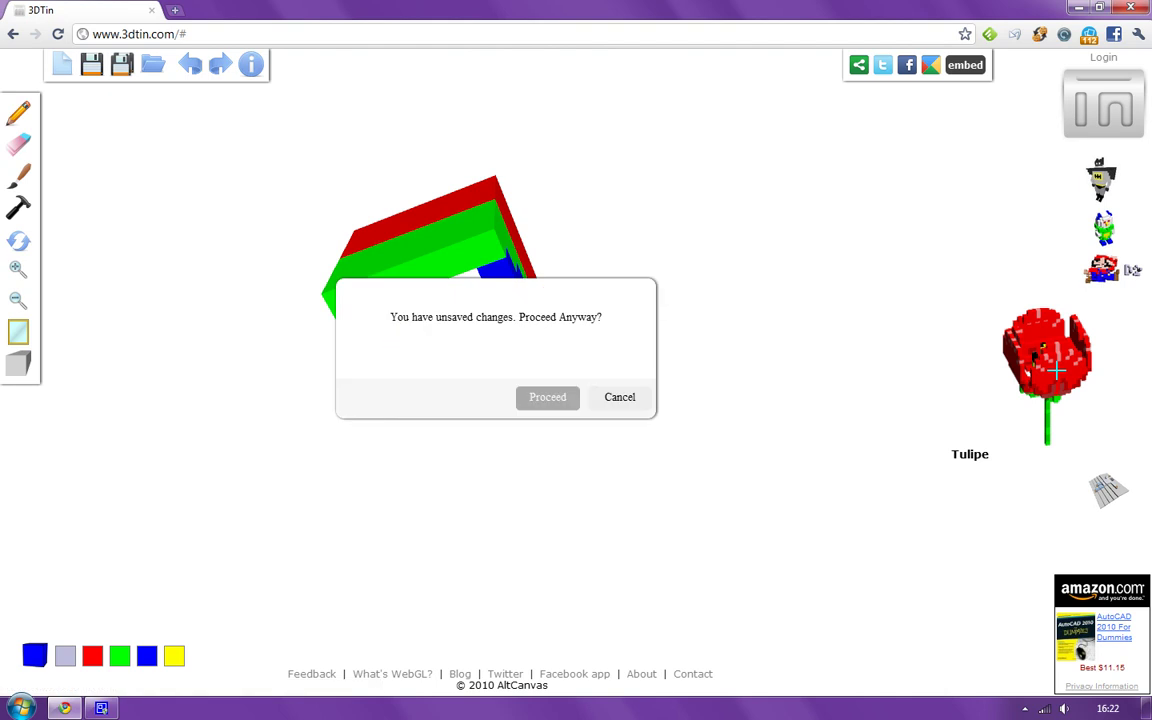
{"action": "left_click", "coordinate": [550, 397]}
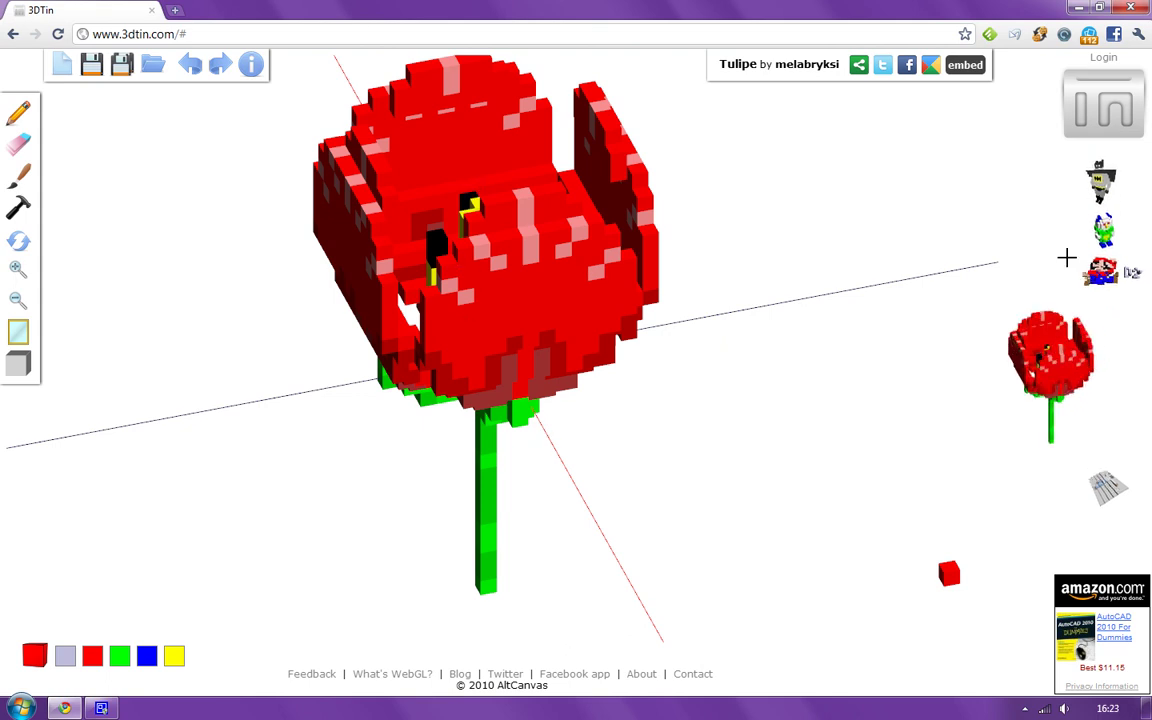
{"action": "left_click", "coordinate": [1050, 300]}
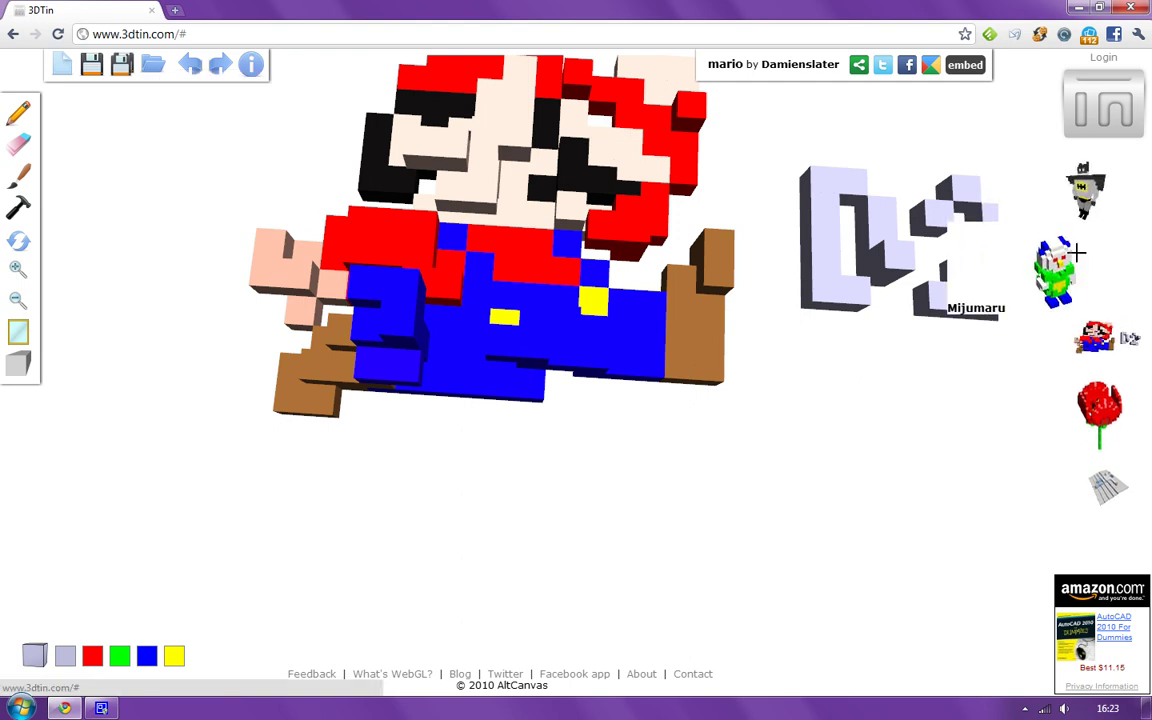
{"action": "left_click", "coordinate": [1075, 213]}
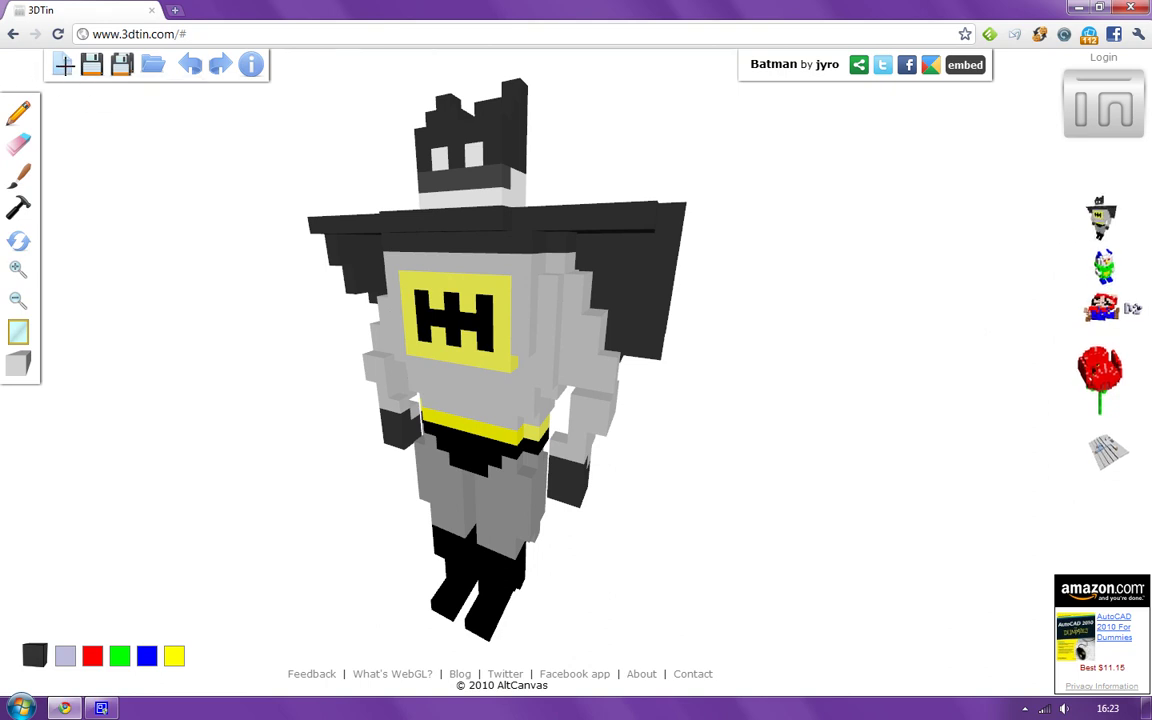
{"action": "left_click", "coordinate": [64, 64]}
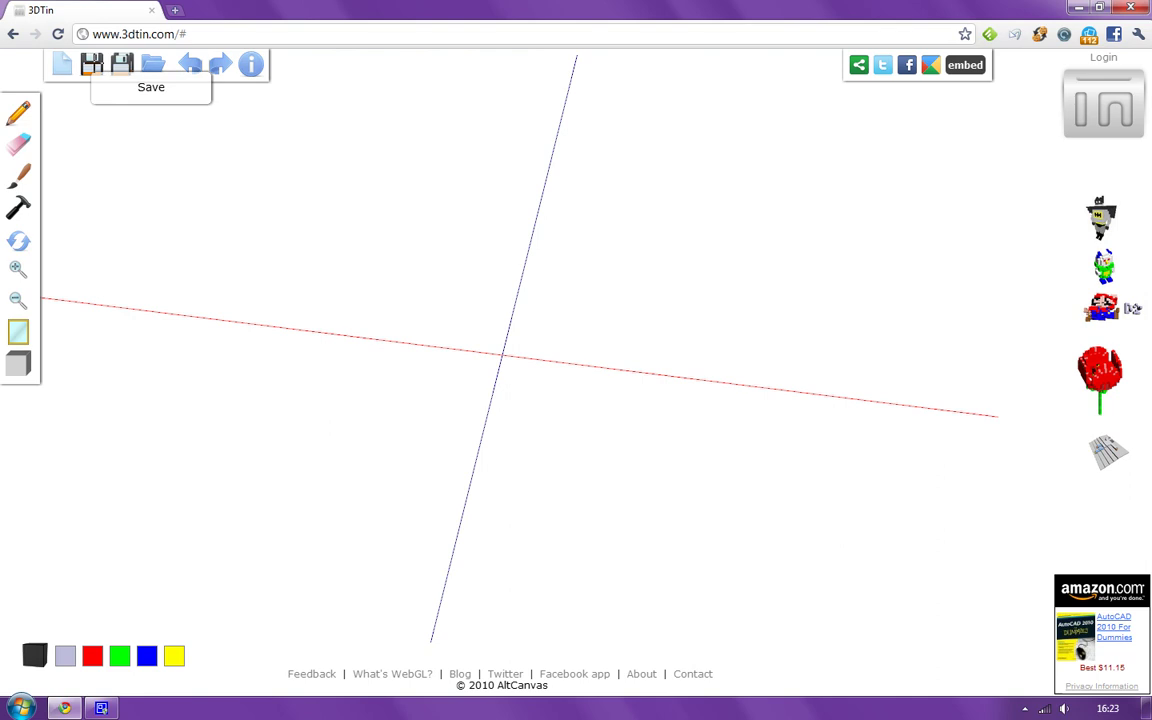